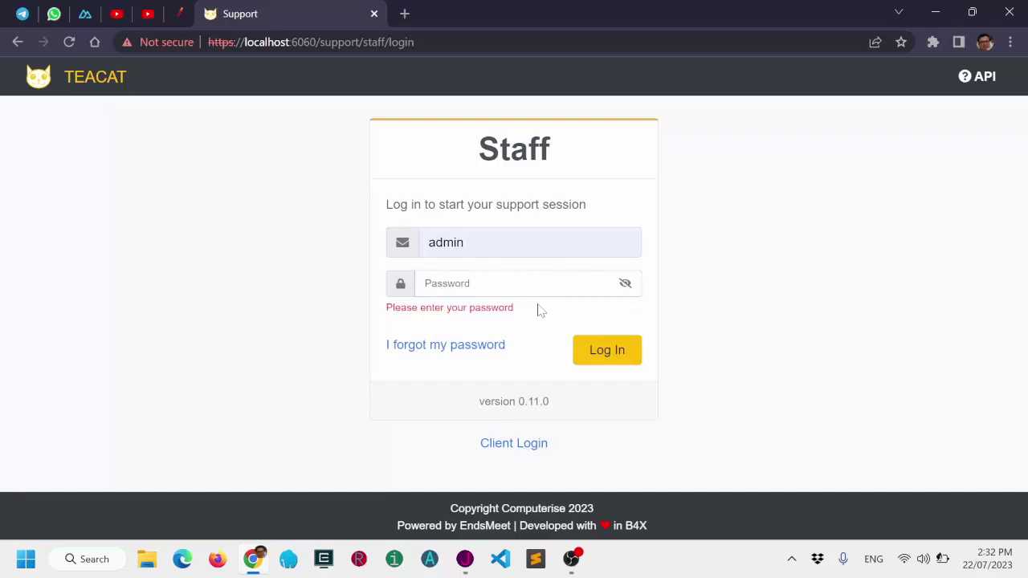
# Sign in to the staff portal as admin, revealing the password to fix it, then log in again.
pyautogui.write('admin')
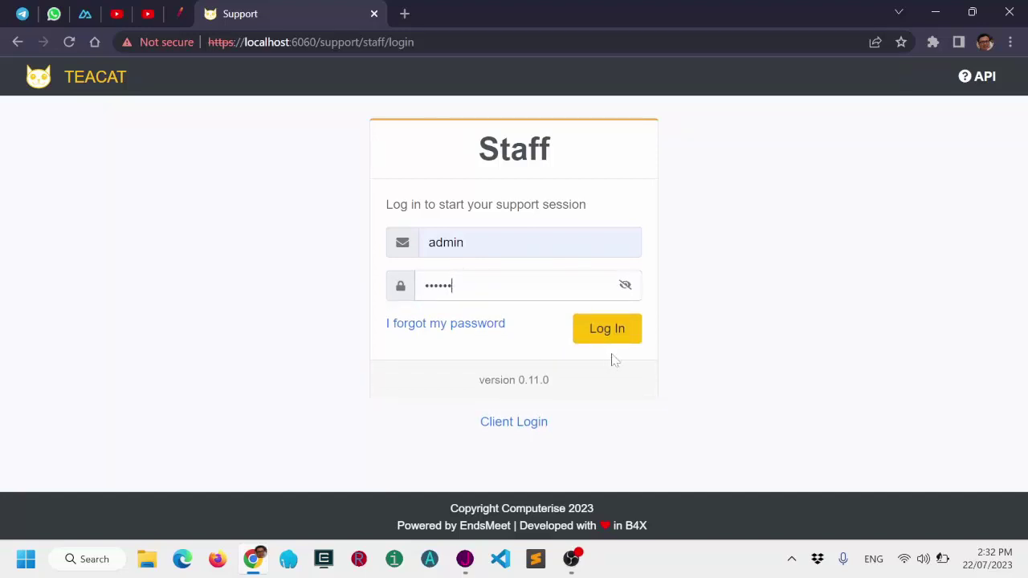
pyautogui.click(631, 335)
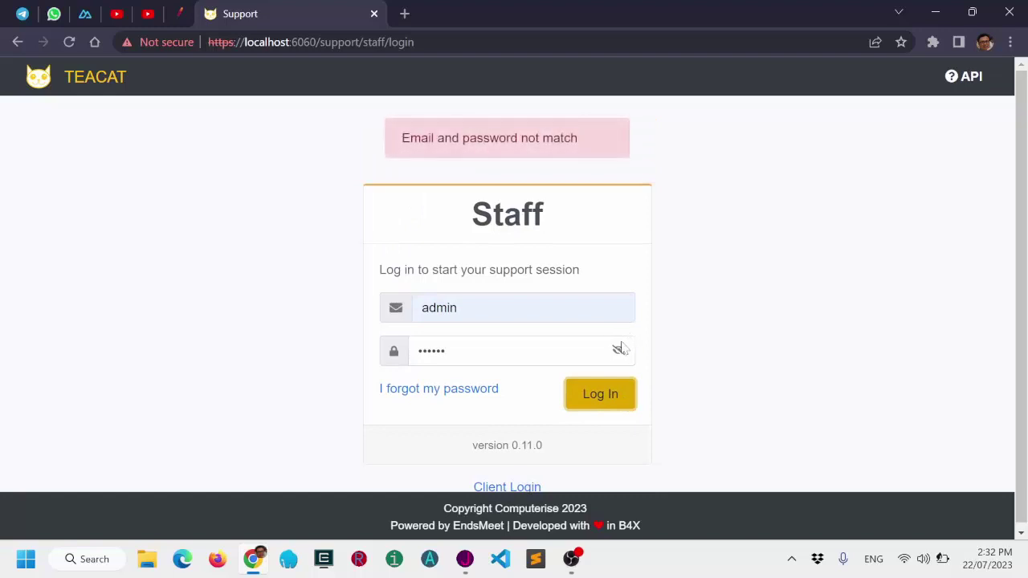
pyautogui.click(619, 349)
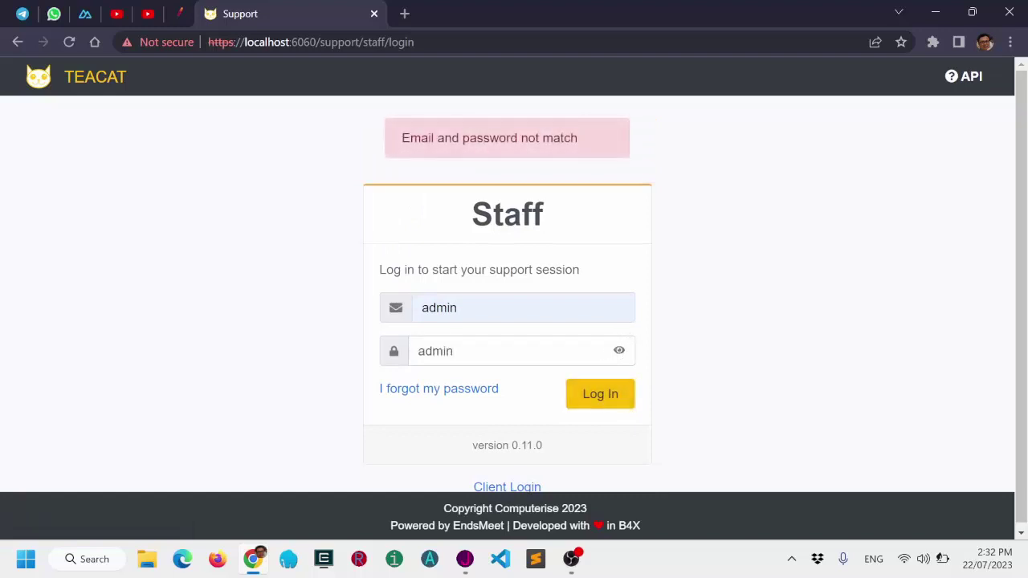
pyautogui.click(608, 397)
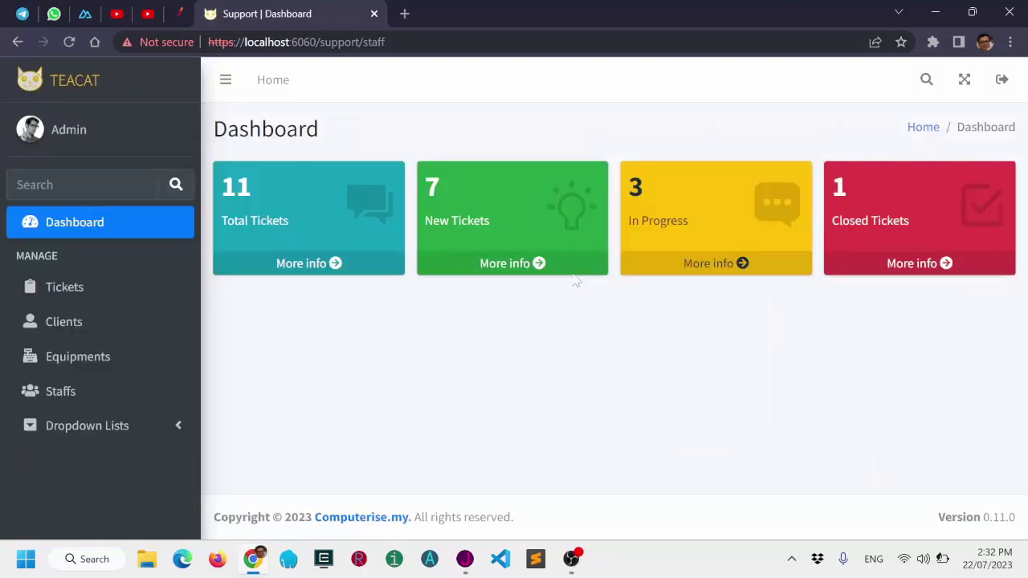
# Open ticket F871-6909 'Internet down' from the Total Tickets list and close its edit form unchanged.
pyautogui.click(304, 265)
pyautogui.scroll(-2, 305, 265)
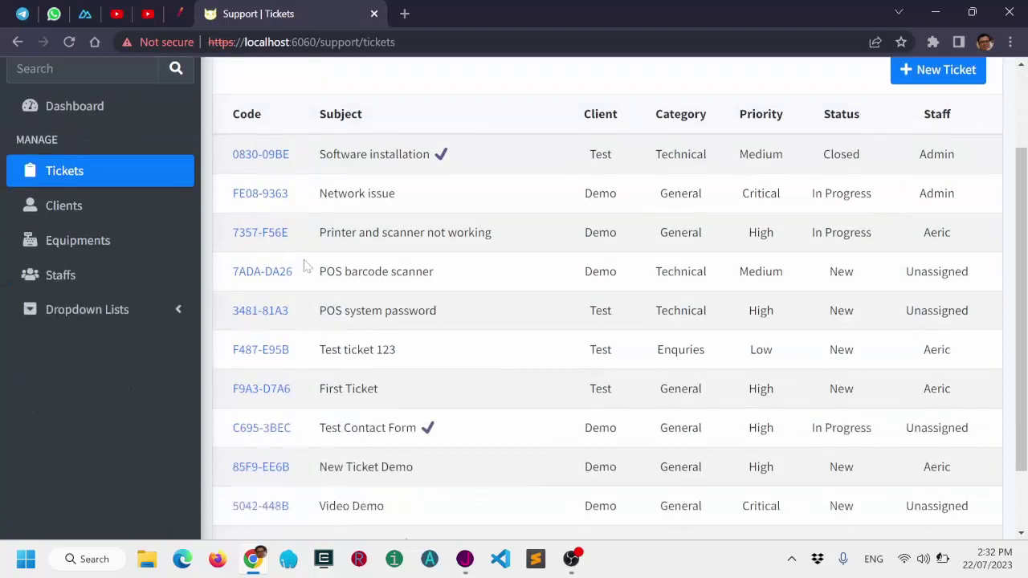
pyautogui.scroll(-2, 304, 265)
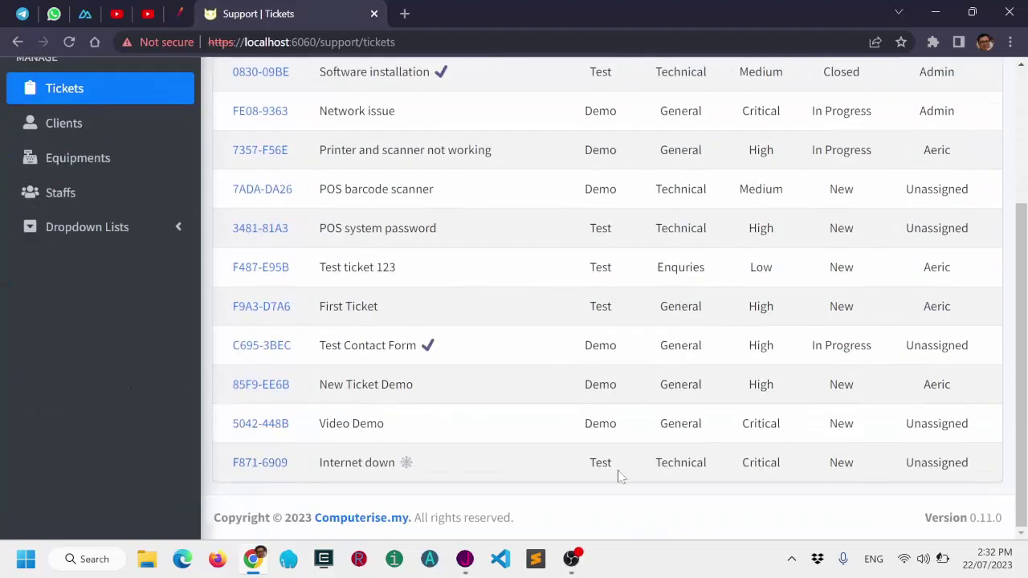
pyautogui.click(258, 463)
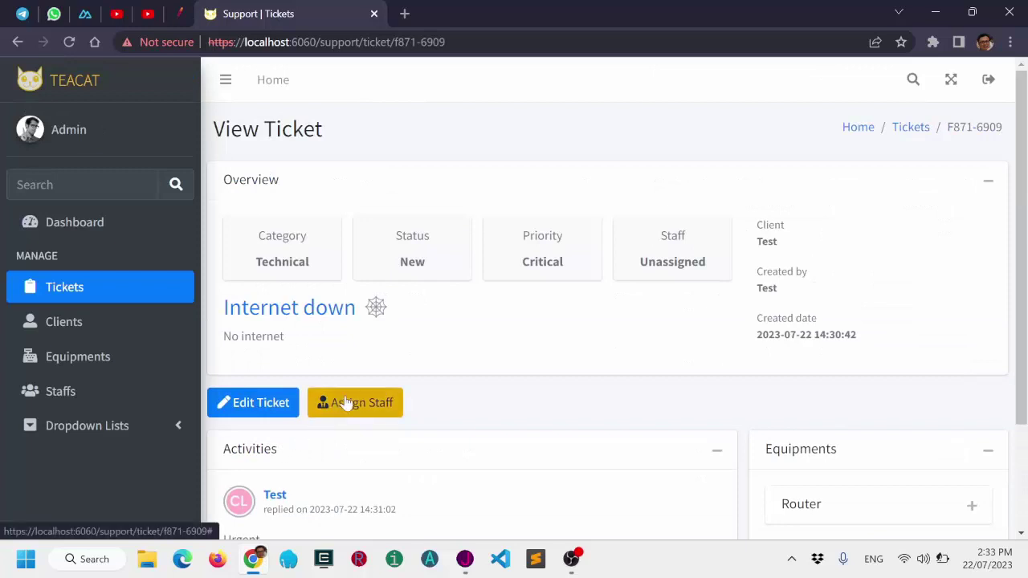
pyautogui.scroll(-2, 344, 404)
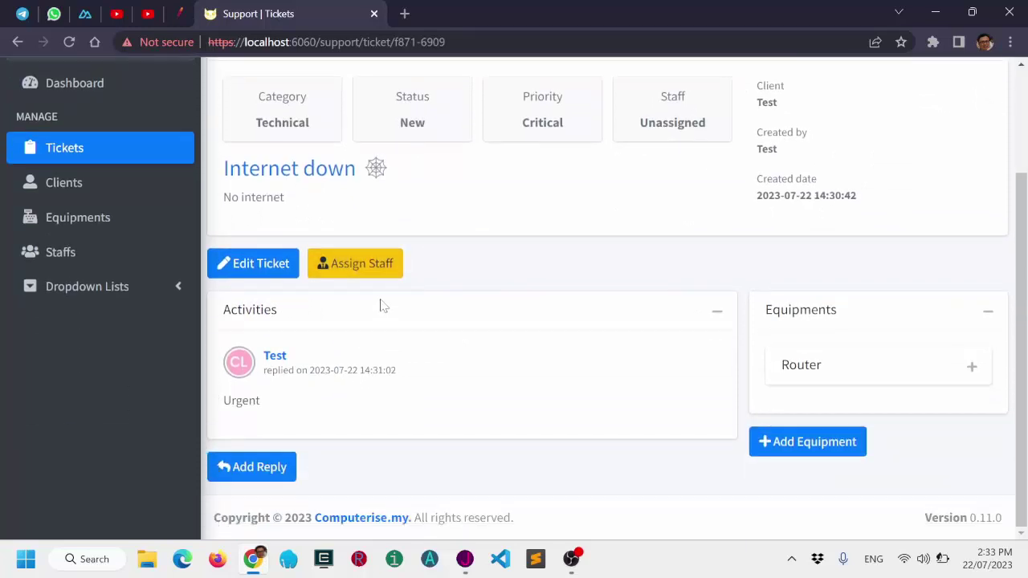
pyautogui.click(283, 274)
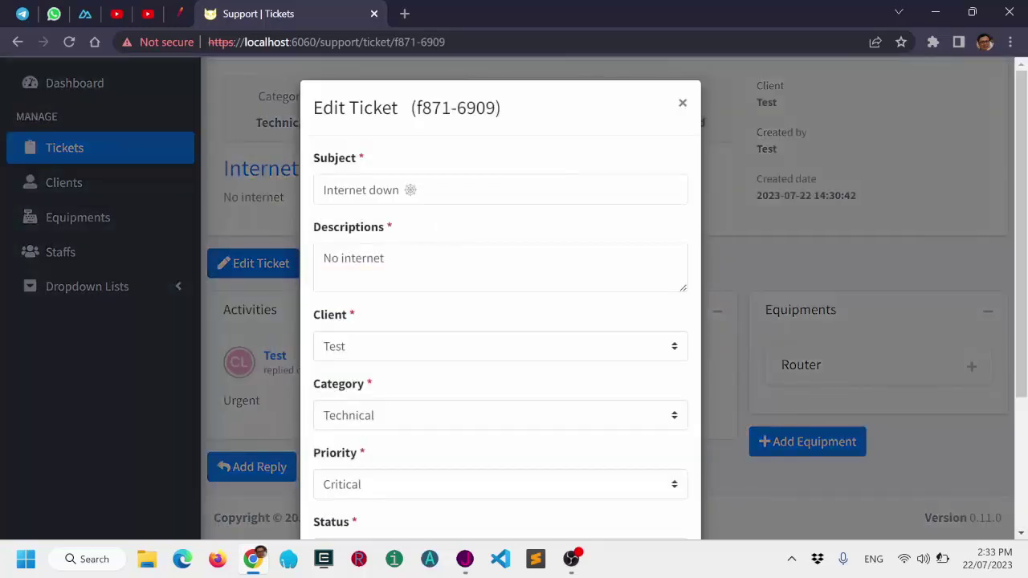
pyautogui.scroll(-3, 423, 337)
pyautogui.click(658, 489)
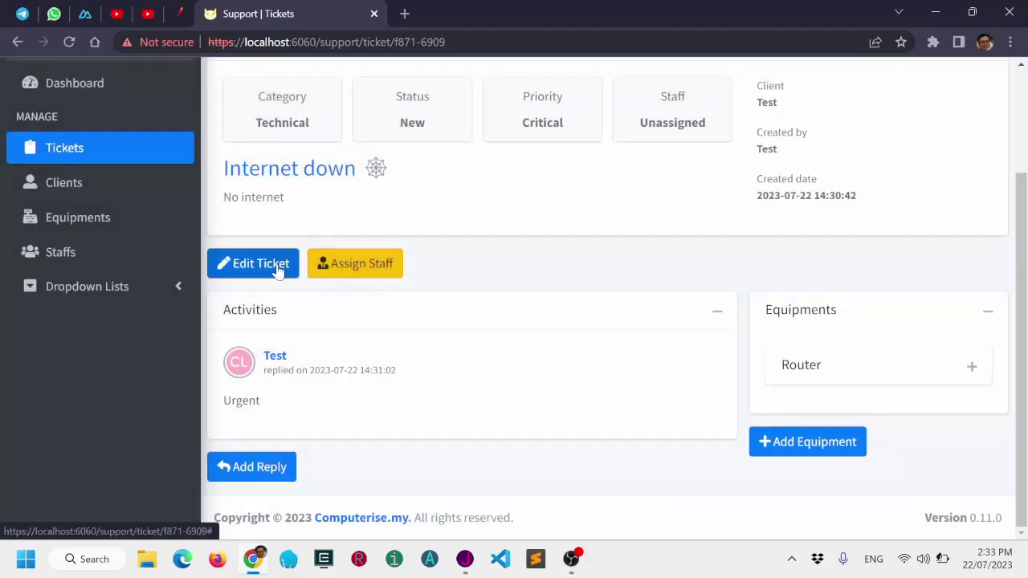
# Assign ticket F871-6909 to staff member Aeric and confirm the update.
pyautogui.click(343, 269)
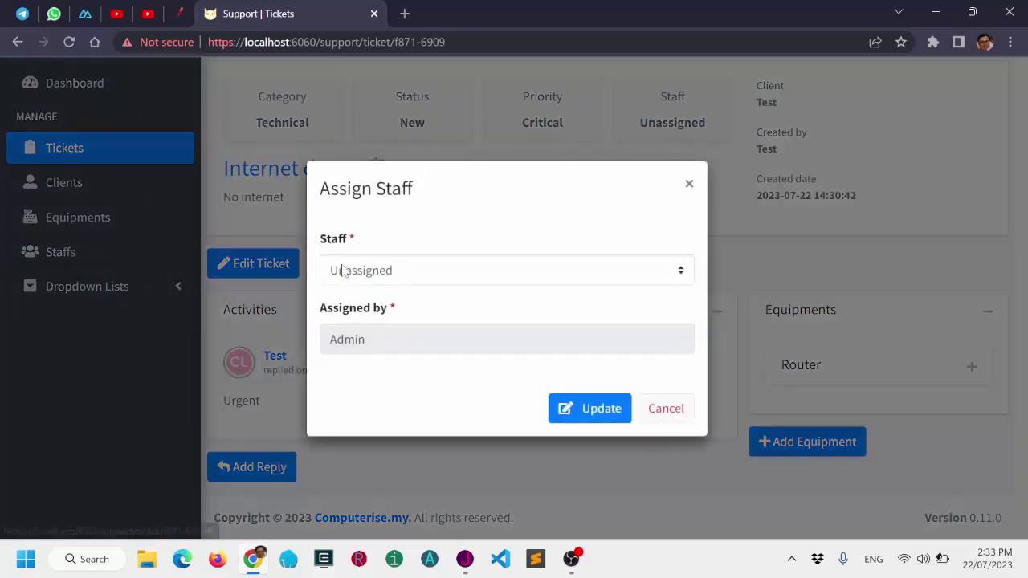
pyautogui.click(439, 277)
pyautogui.click(417, 331)
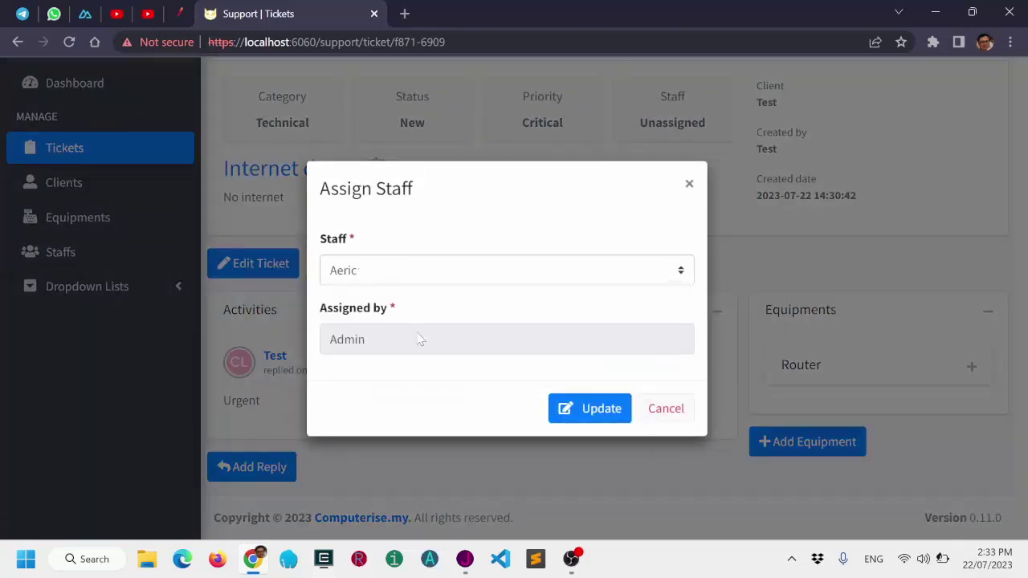
pyautogui.click(585, 422)
pyautogui.click(645, 141)
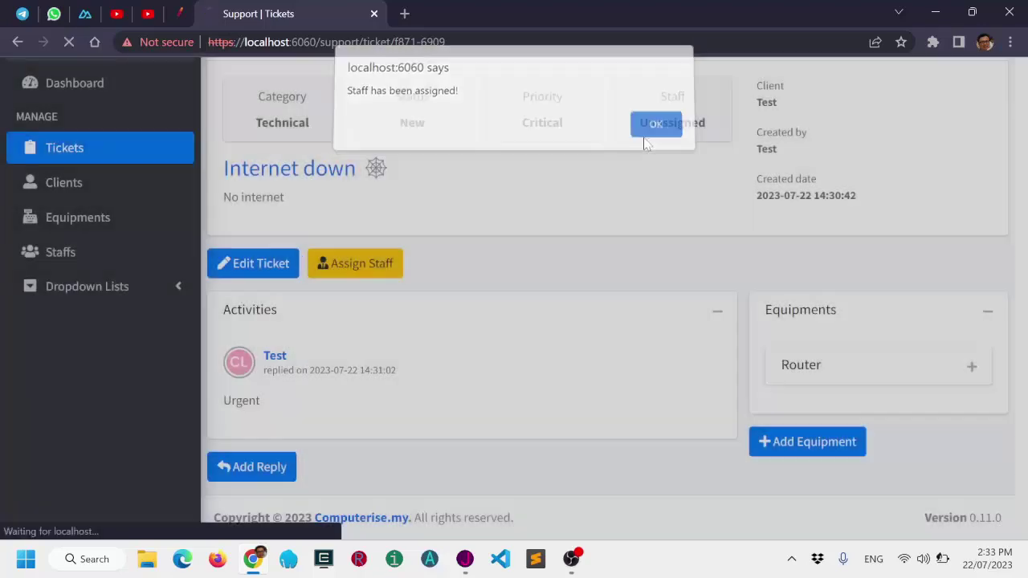
# Check the activities for the new 'Ticket assigned to Aeric' entry.
pyautogui.scroll(-2, 562, 291)
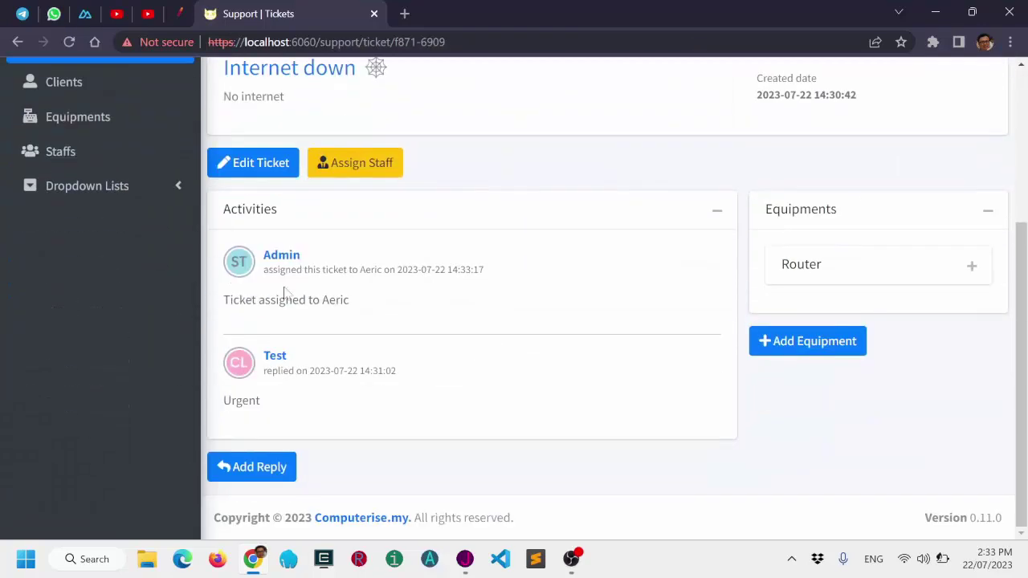
pyautogui.moveTo(245, 299); pyautogui.dragTo(366, 304)
pyautogui.click(412, 316)
pyautogui.scroll(3, 671, 404)
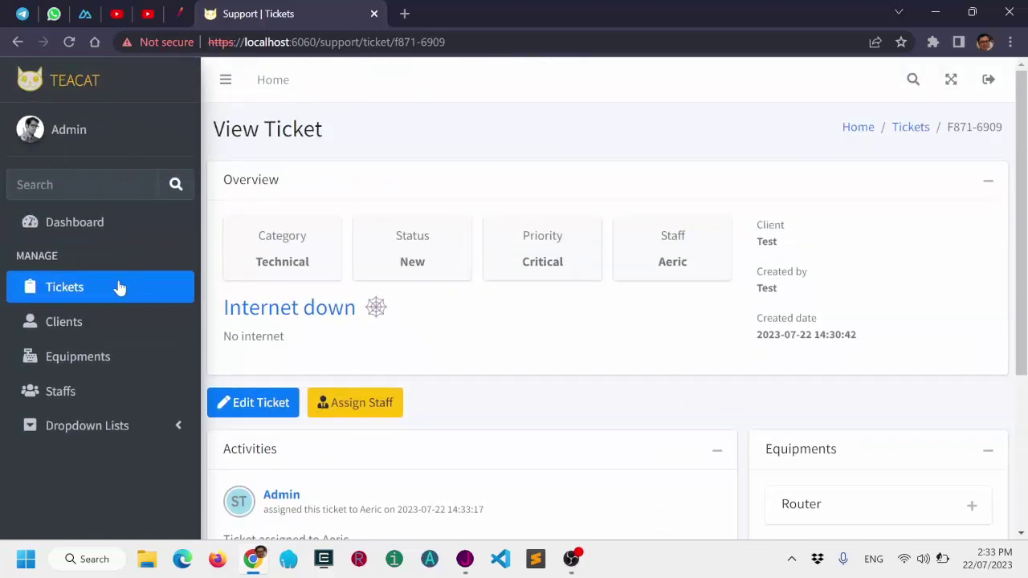
# Search the sidebar for 'c' and open the Categories page.
pyautogui.click(80, 184)
pyautogui.write('cat')
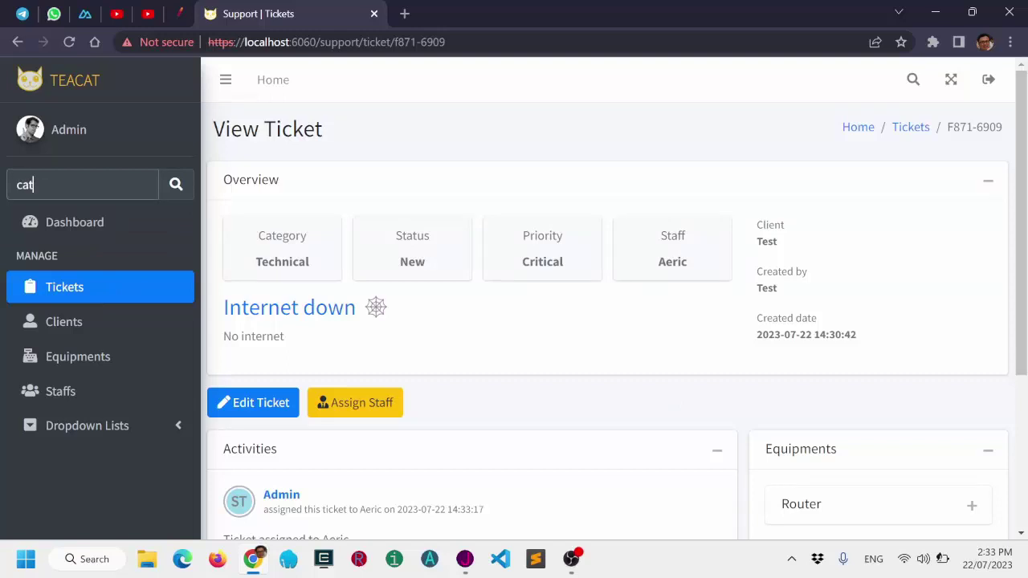
pyautogui.click(120, 229)
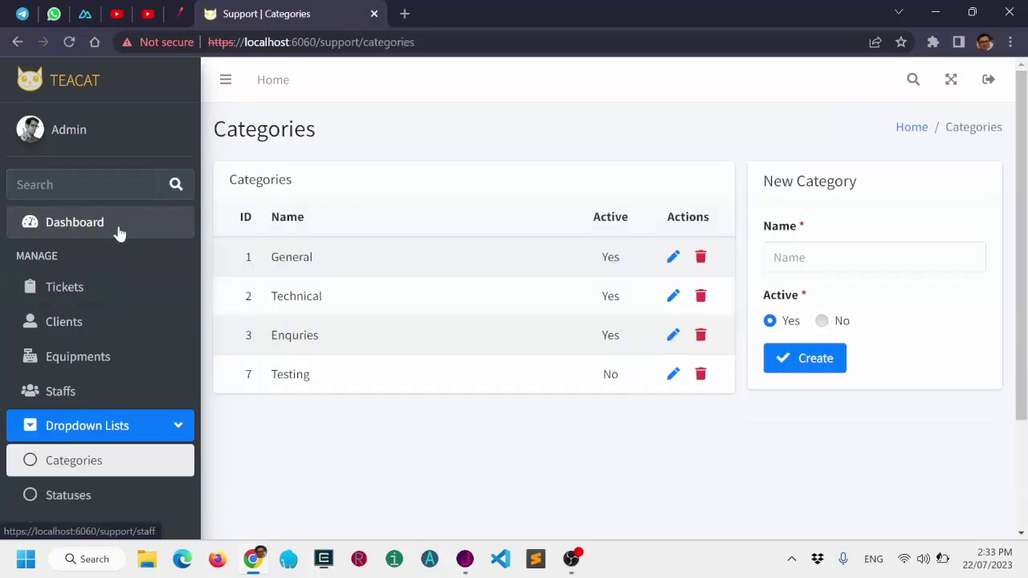
pyautogui.scroll(-2, 151, 343)
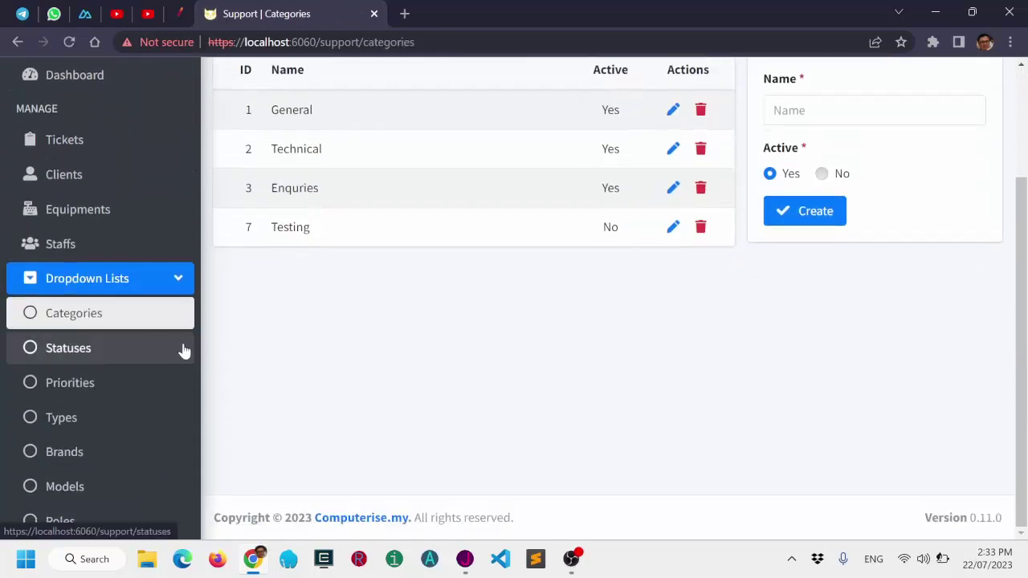
pyautogui.scroll(1, 184, 351)
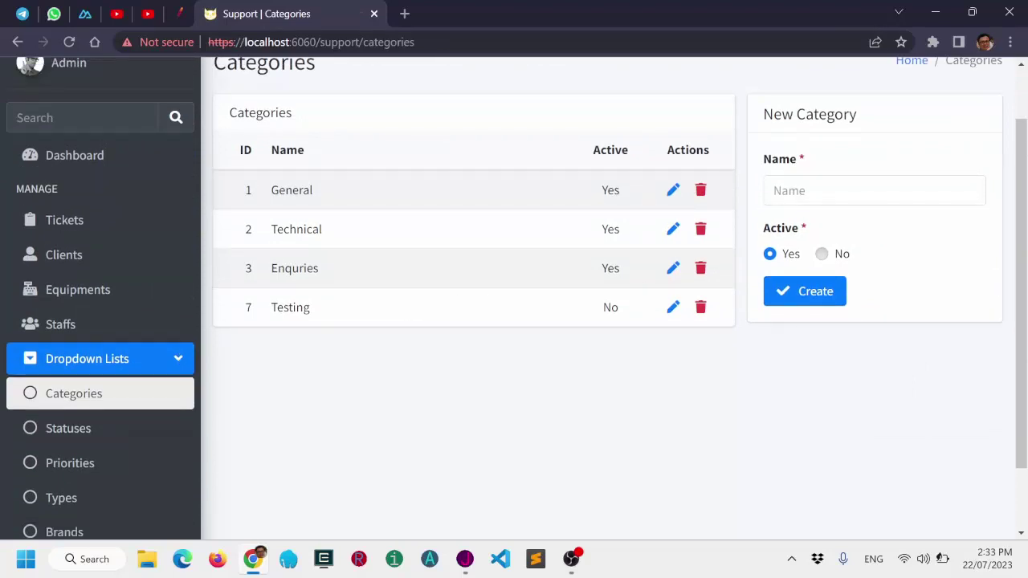
# Create an active category named Food, then return to the Tickets list.
pyautogui.click(803, 191)
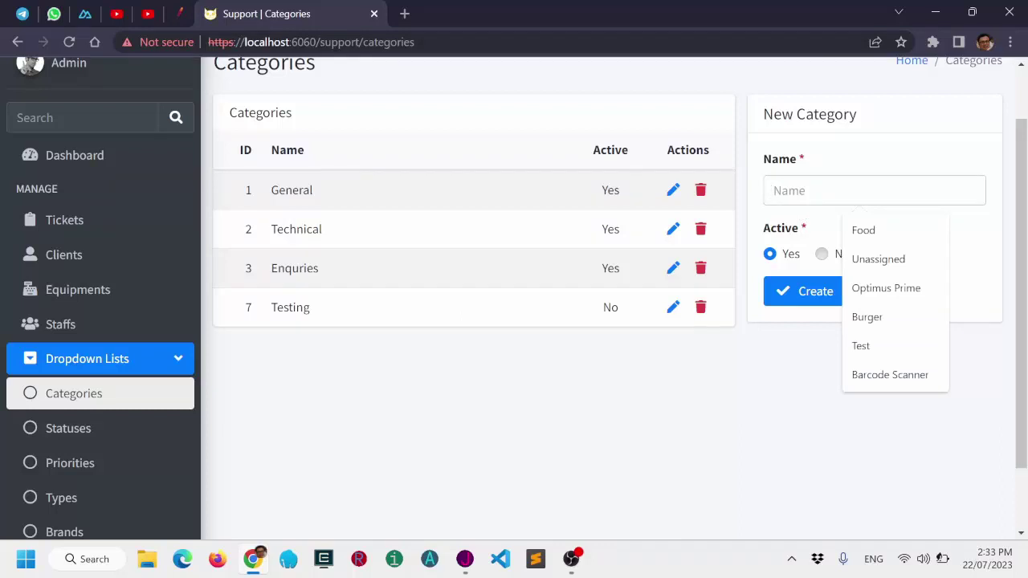
pyautogui.click(888, 232)
pyautogui.click(810, 294)
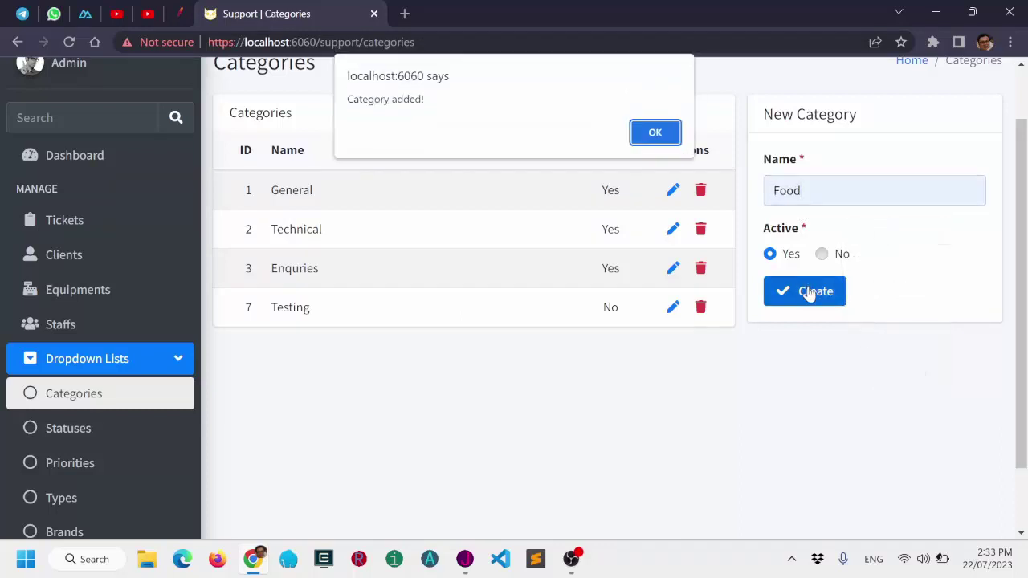
pyautogui.click(670, 134)
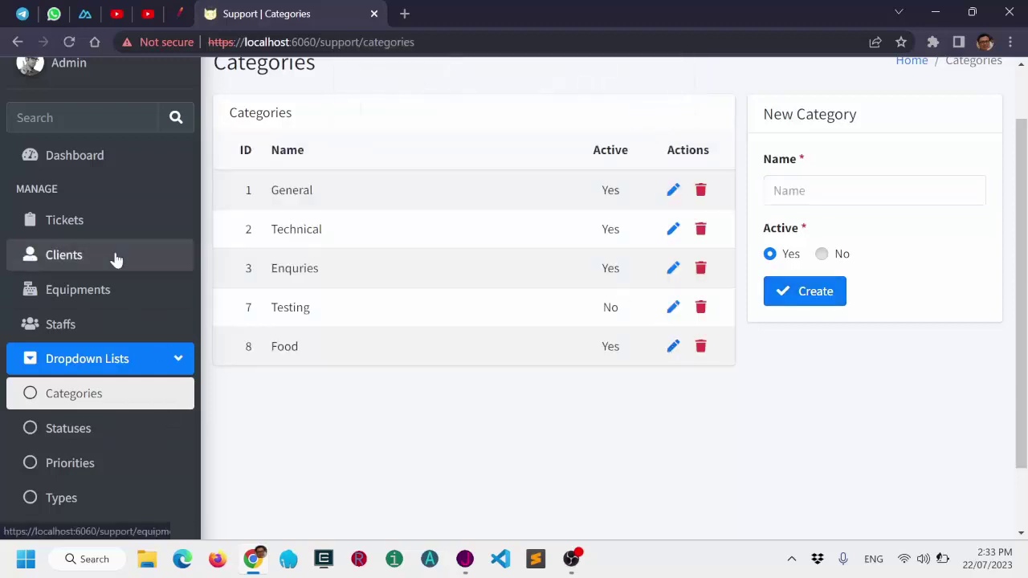
pyautogui.click(99, 232)
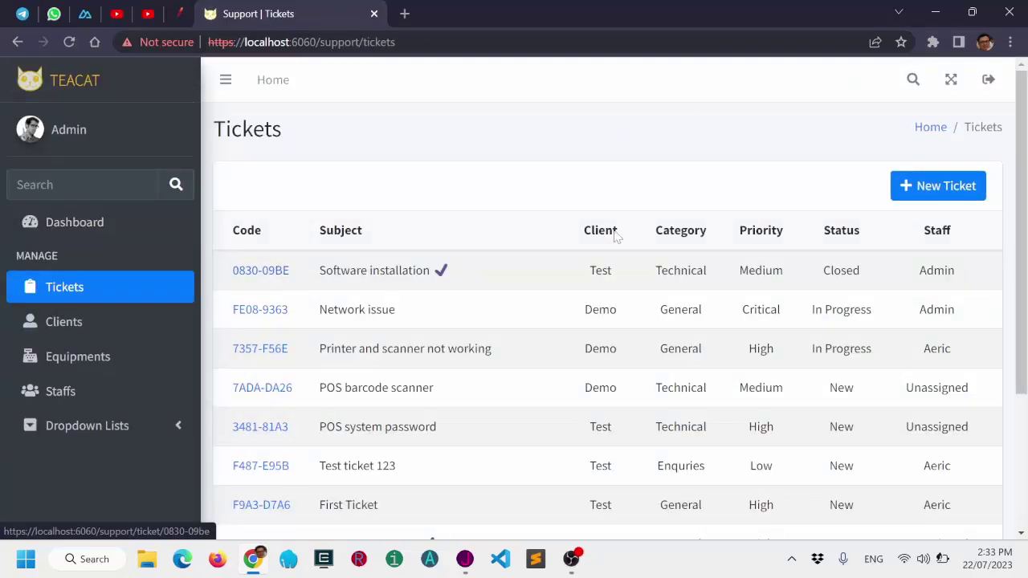
# Start a New Ticket and confirm Food is listed in its Category dropdown.
pyautogui.click(912, 194)
pyautogui.scroll(-3, 298, 351)
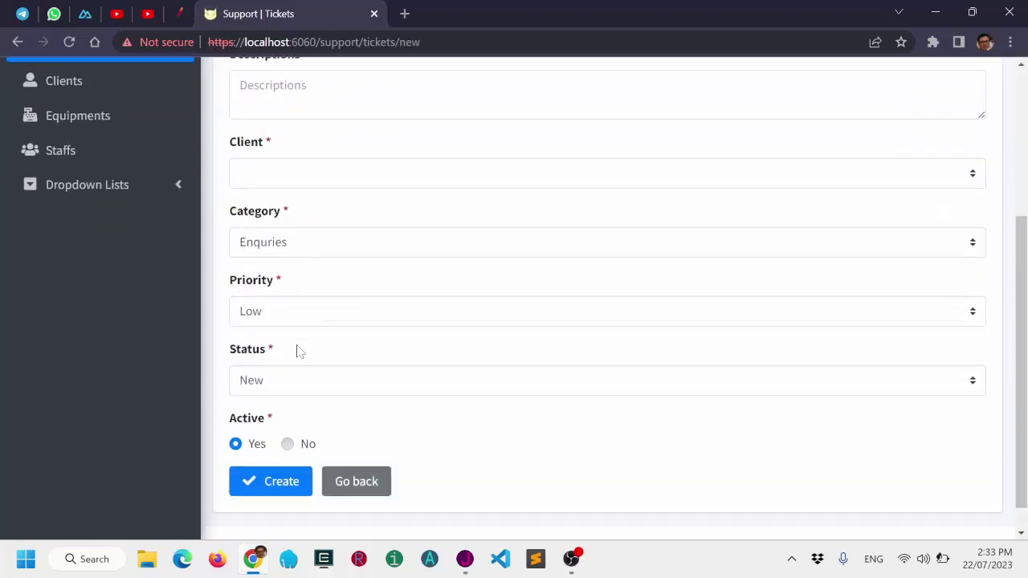
pyautogui.click(294, 241)
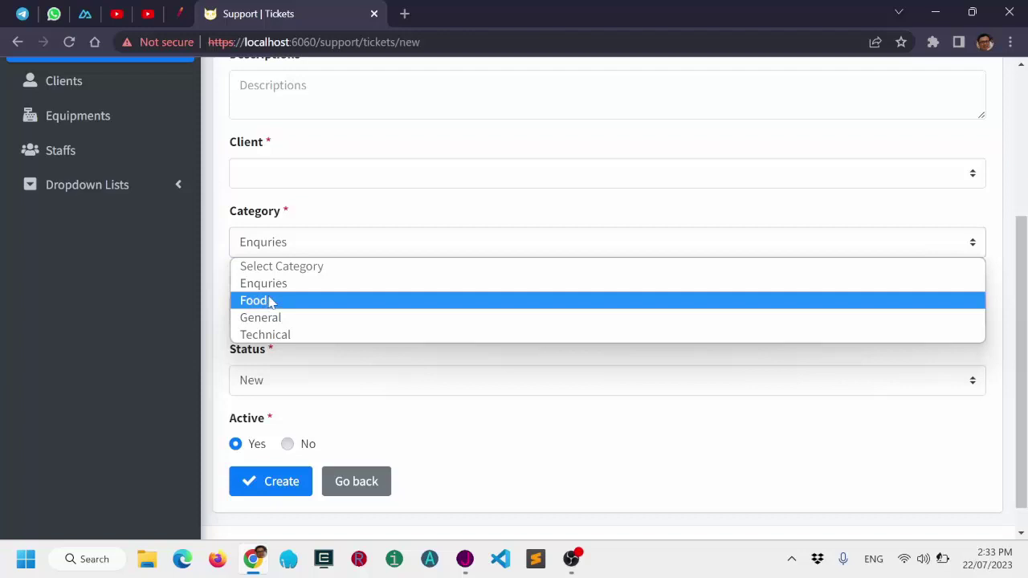
pyautogui.click(363, 211)
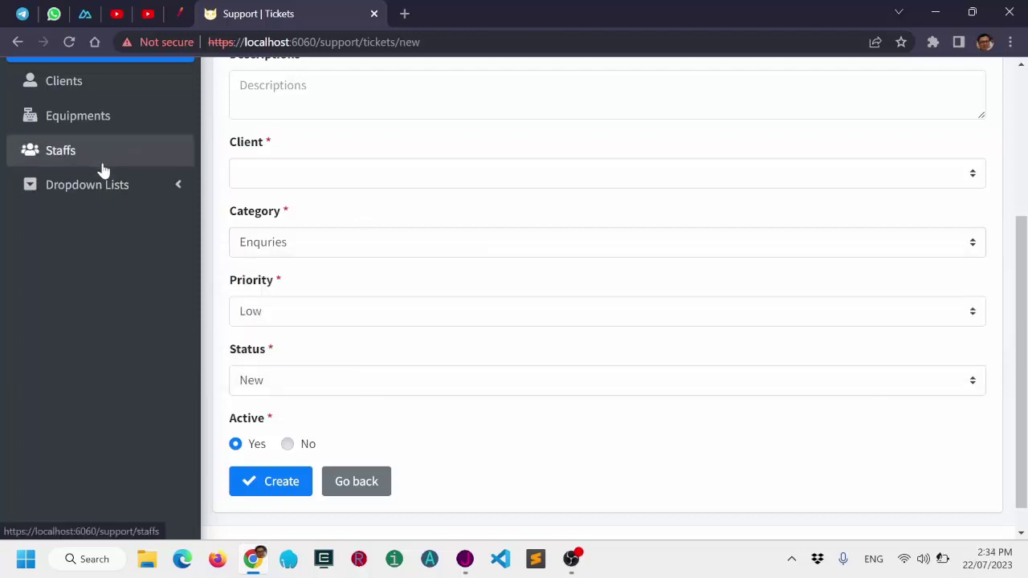
pyautogui.click(99, 161)
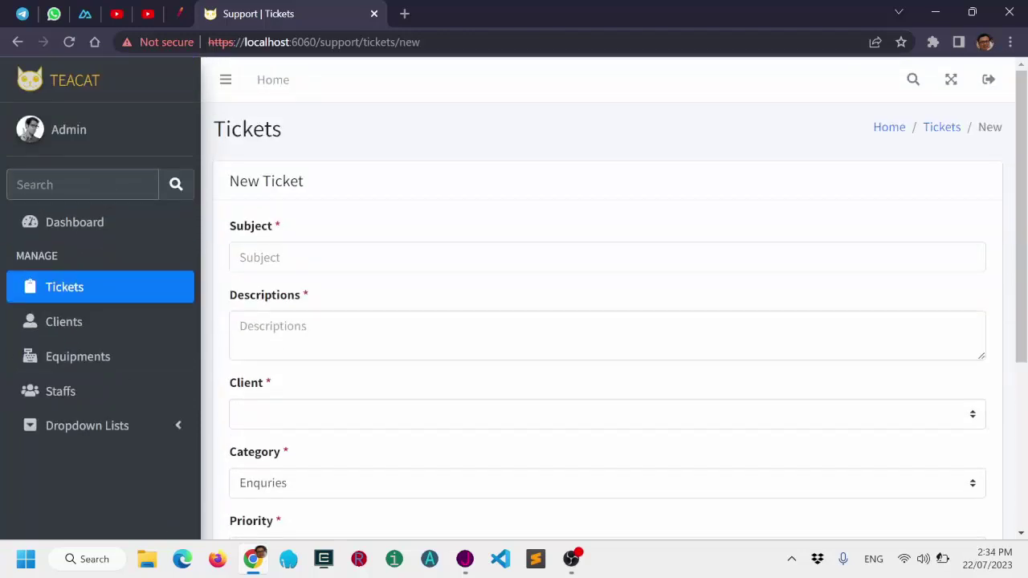
# Search 'cat', set the Food category's Active option to No, then go to Tickets.
pyautogui.write('cat')
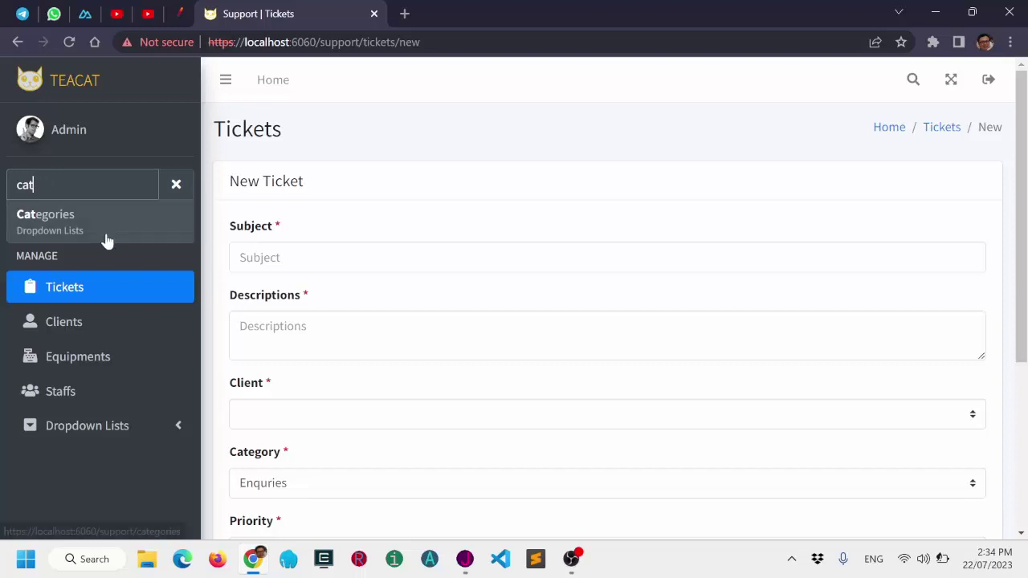
pyautogui.click(105, 228)
pyautogui.scroll(-2, 119, 297)
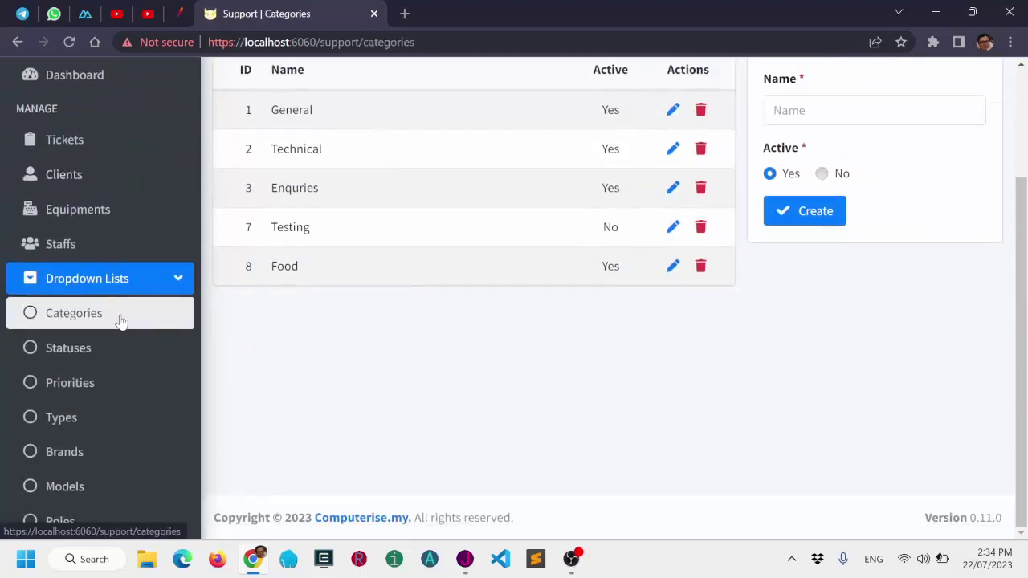
pyautogui.click(674, 267)
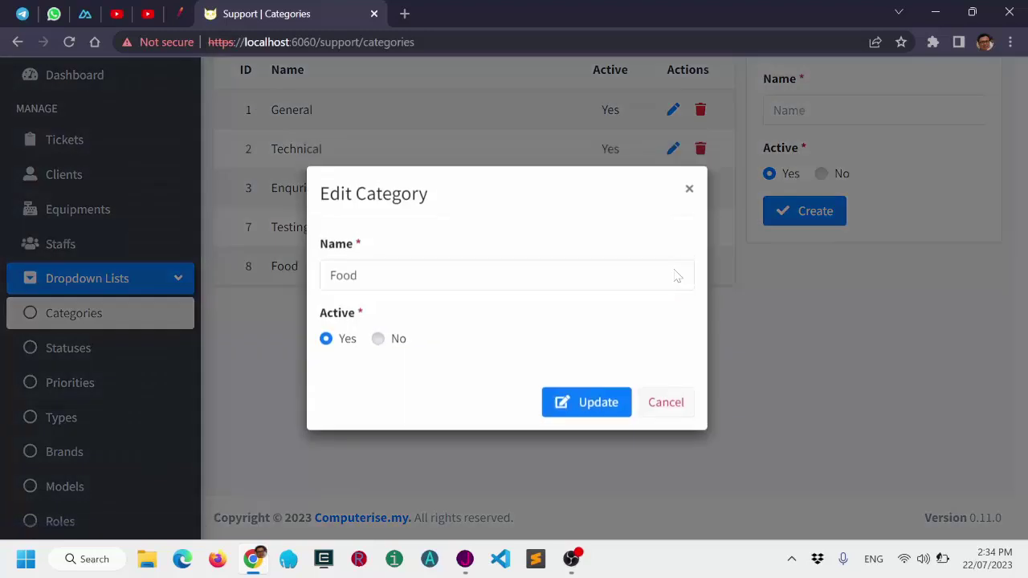
pyautogui.click(378, 339)
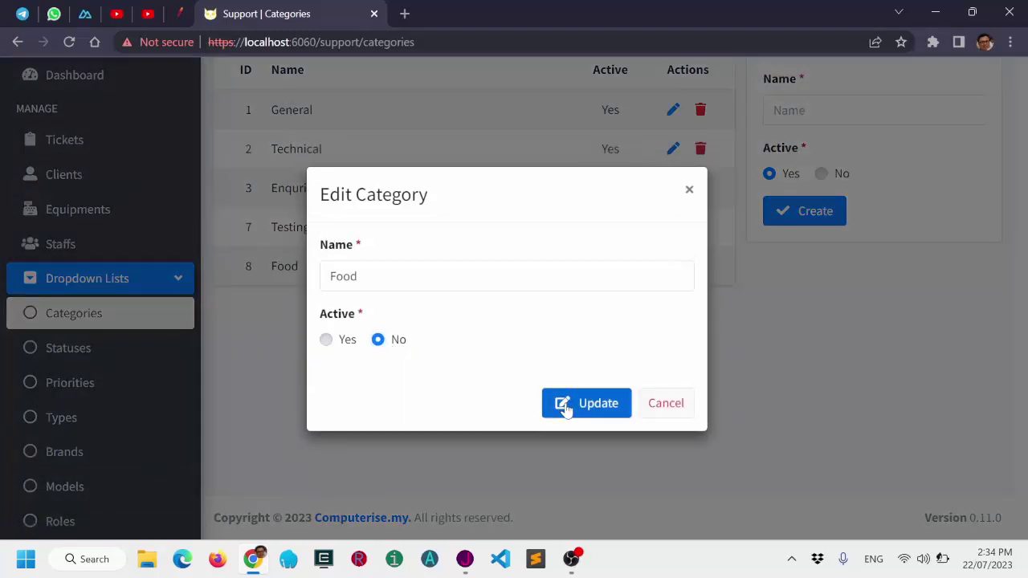
pyautogui.click(566, 405)
pyautogui.click(651, 132)
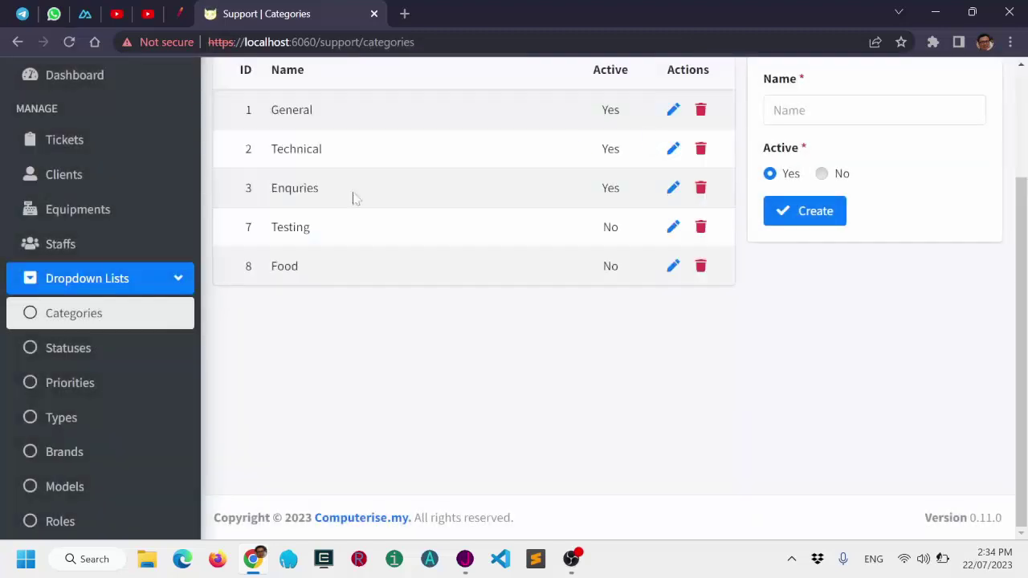
pyautogui.click(90, 151)
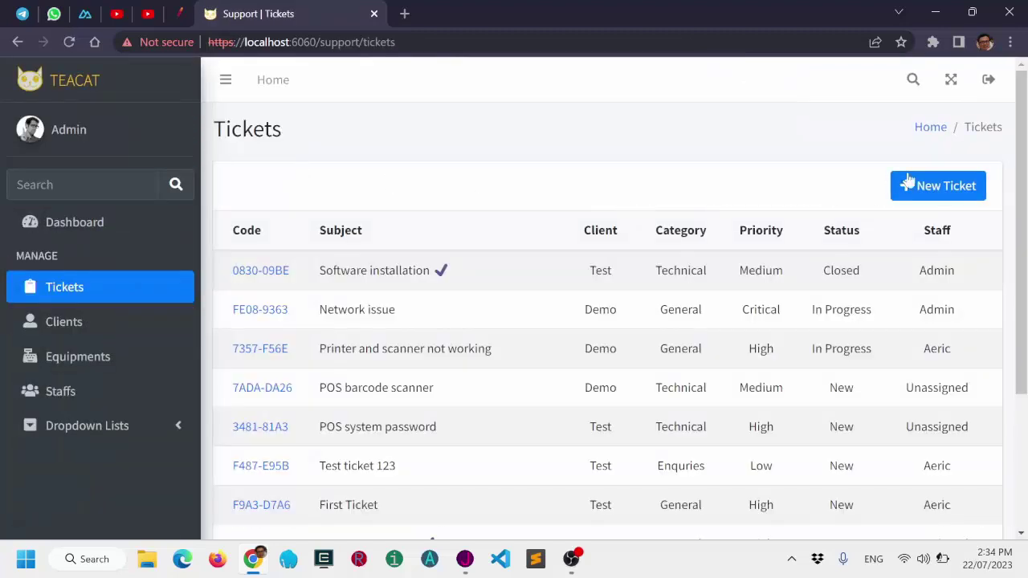
# Start a New Ticket and confirm its categories list only Enquries, General and Technical.
pyautogui.click(929, 187)
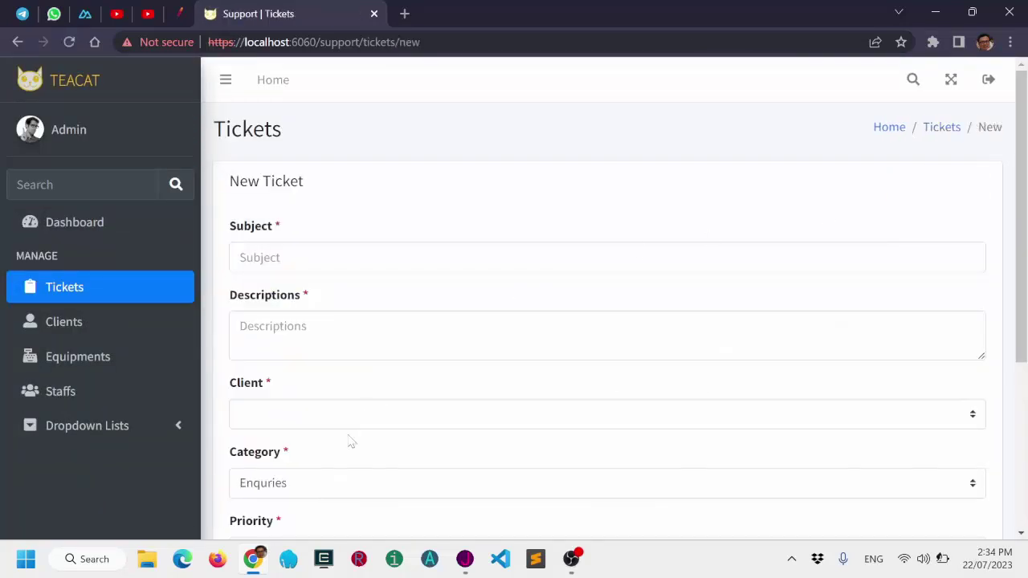
pyautogui.click(337, 480)
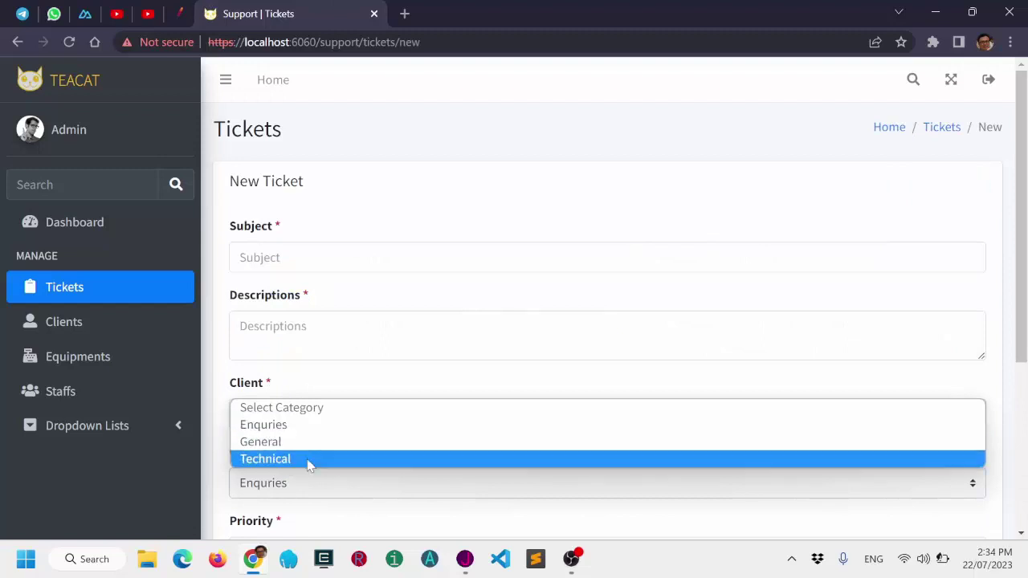
pyautogui.click(374, 385)
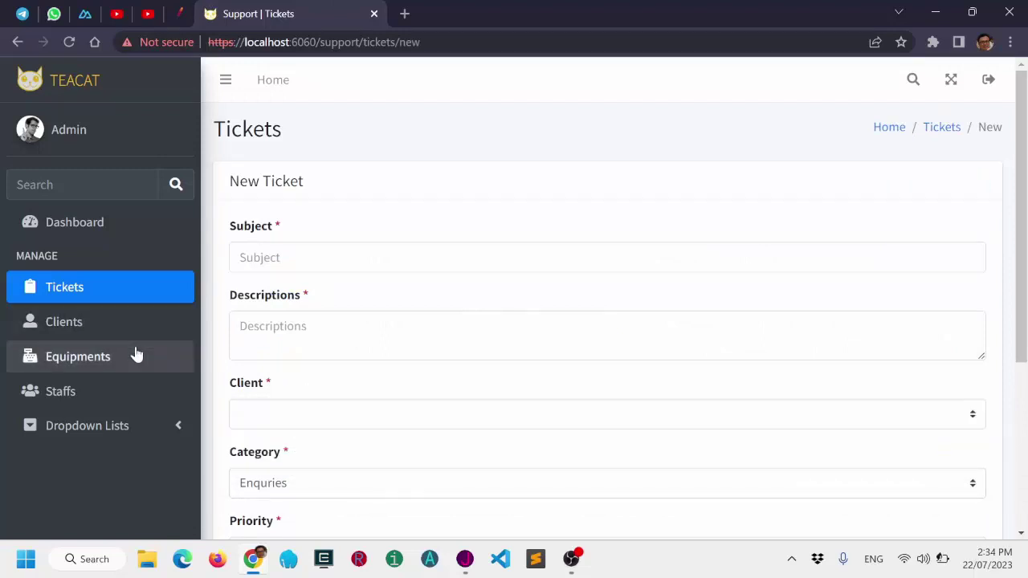
# Delete the Food category under Dropdown Lists > Categories, then go to the Dashboard.
pyautogui.click(115, 425)
pyautogui.click(93, 461)
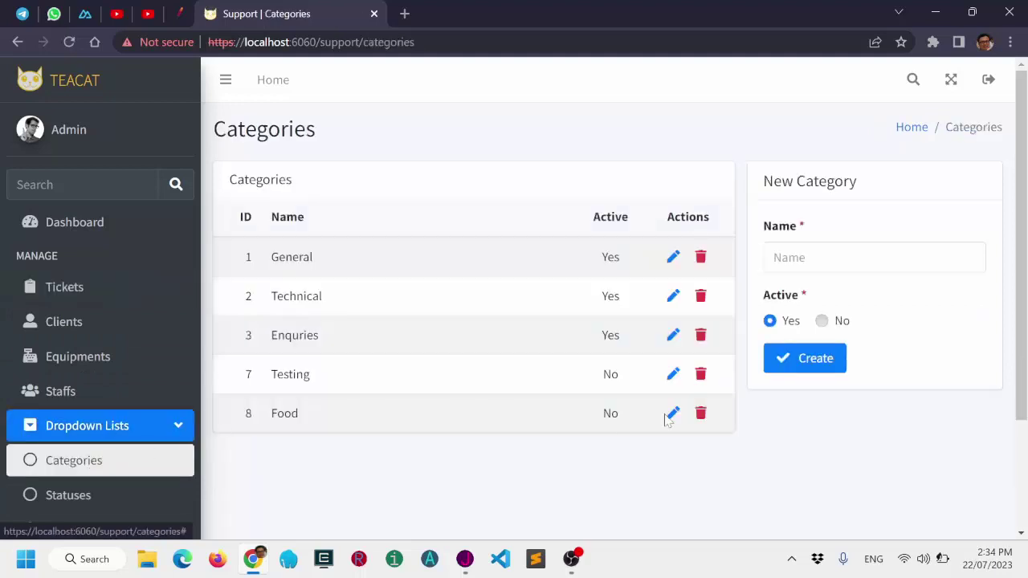
pyautogui.click(701, 415)
pyautogui.click(571, 381)
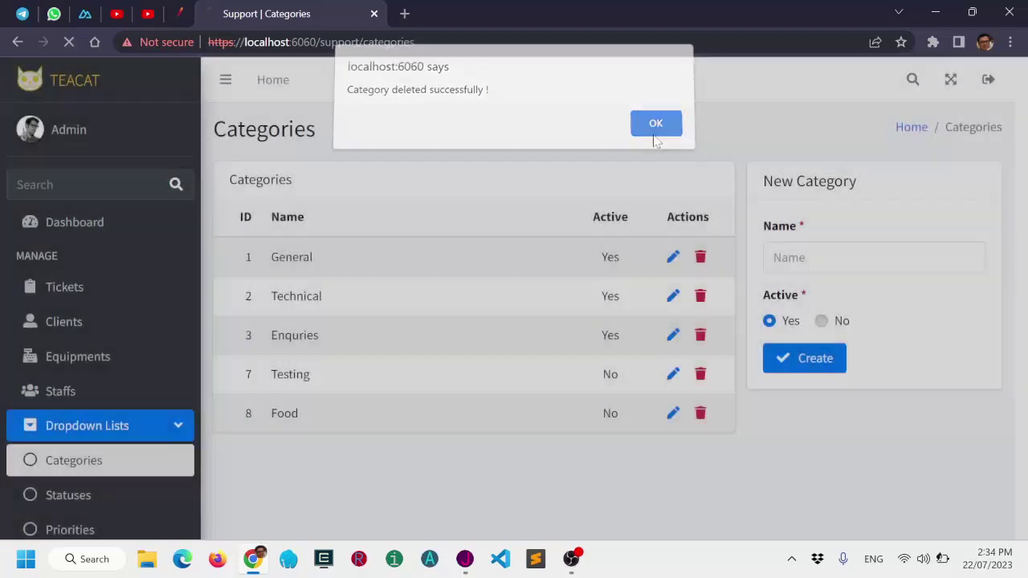
pyautogui.click(654, 133)
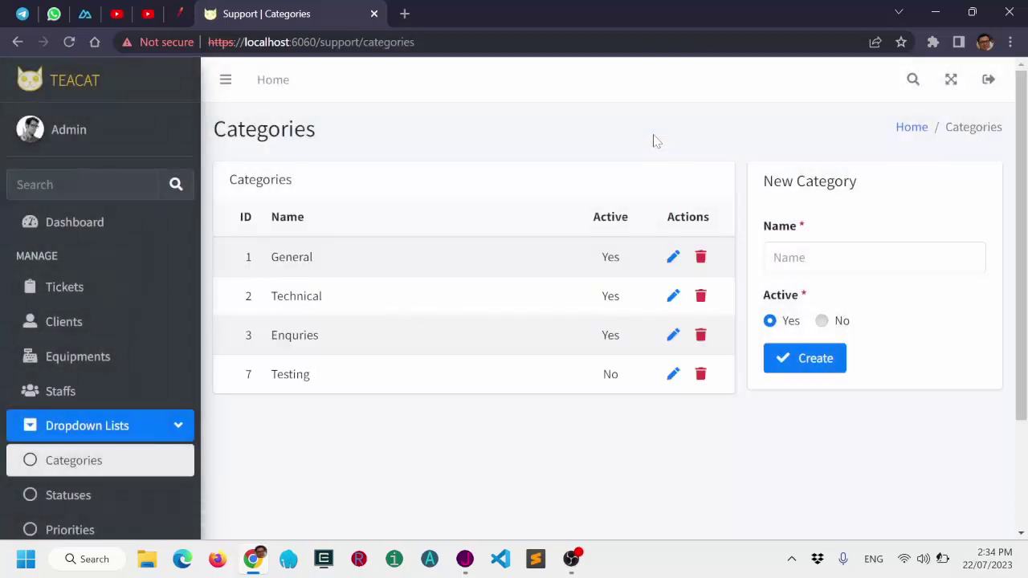
pyautogui.click(88, 230)
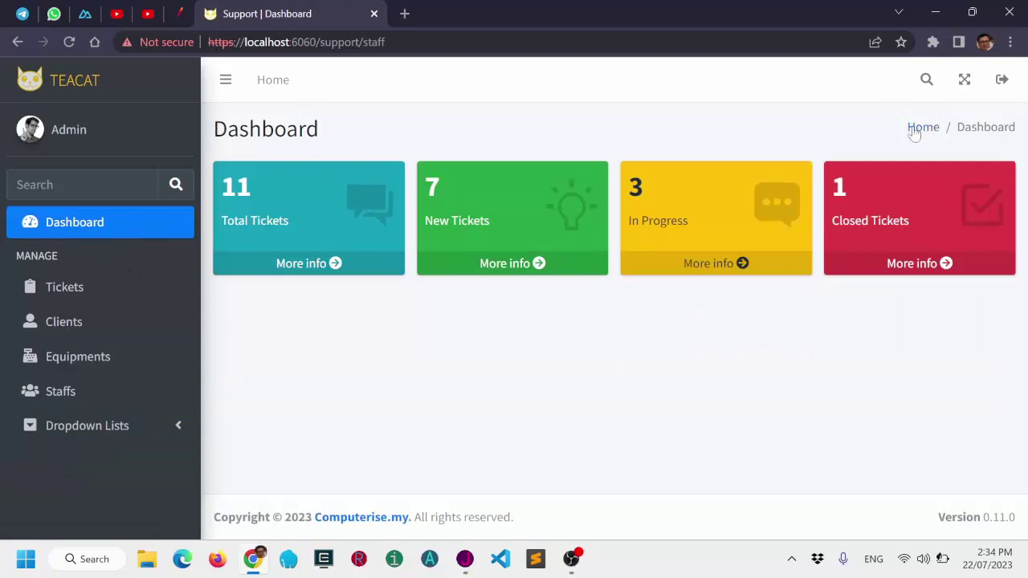
# View the three In Progress tickets, go back Home, and log out of admin.
pyautogui.click(706, 265)
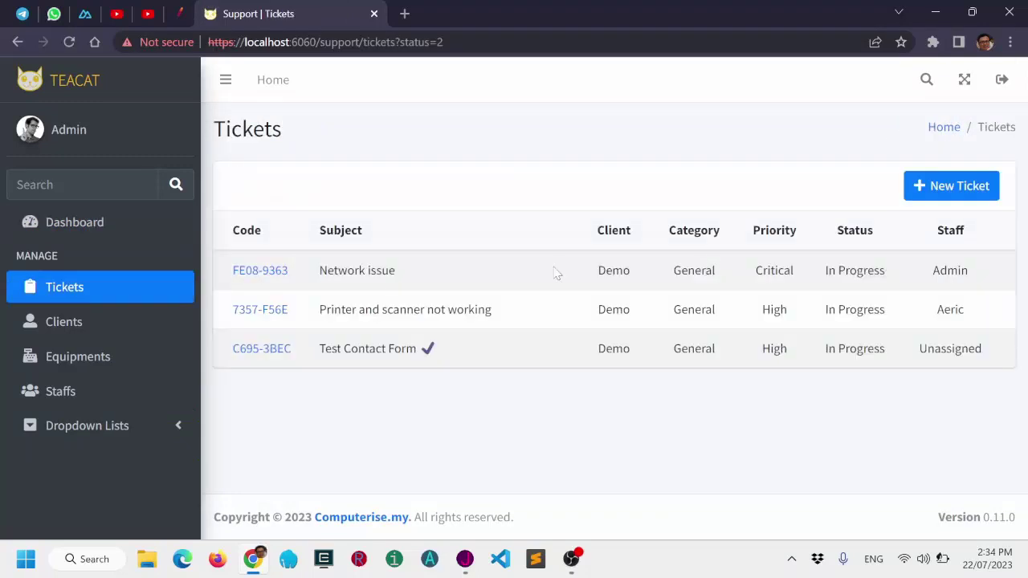
pyautogui.click(944, 133)
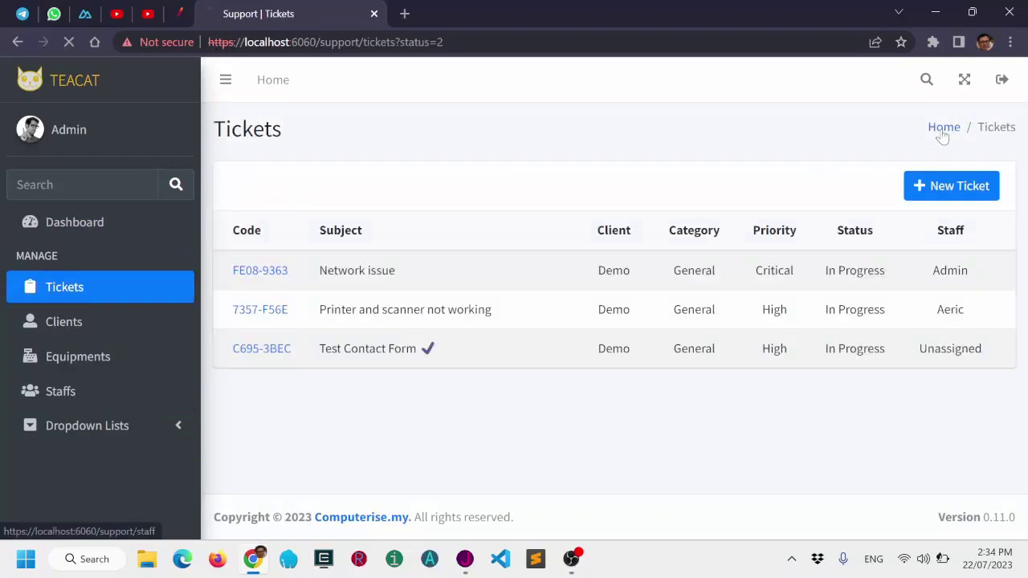
pyautogui.click(1001, 81)
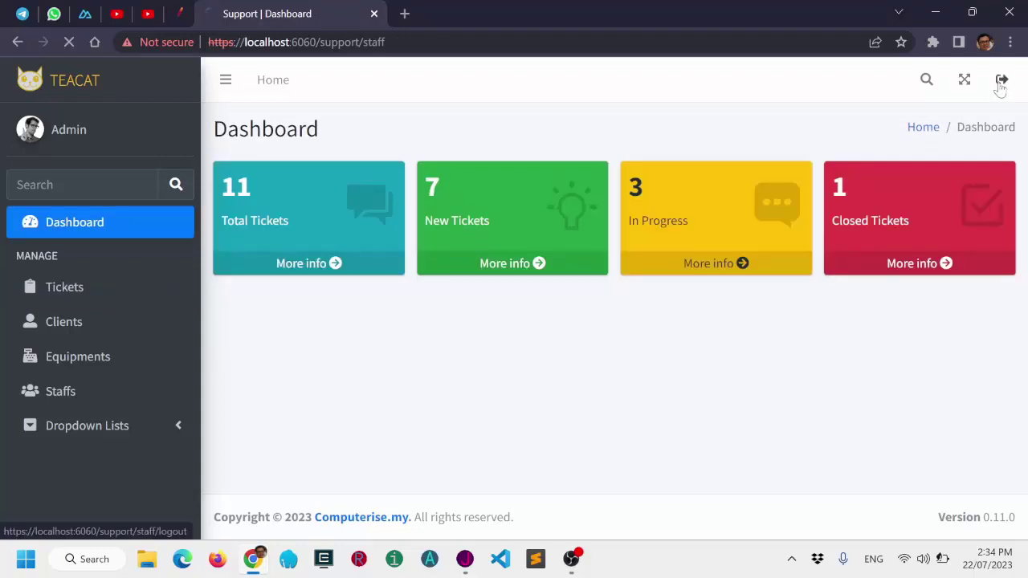
# Try the Client login using a saved e-mail suggestion and the password.
pyautogui.click(490, 245)
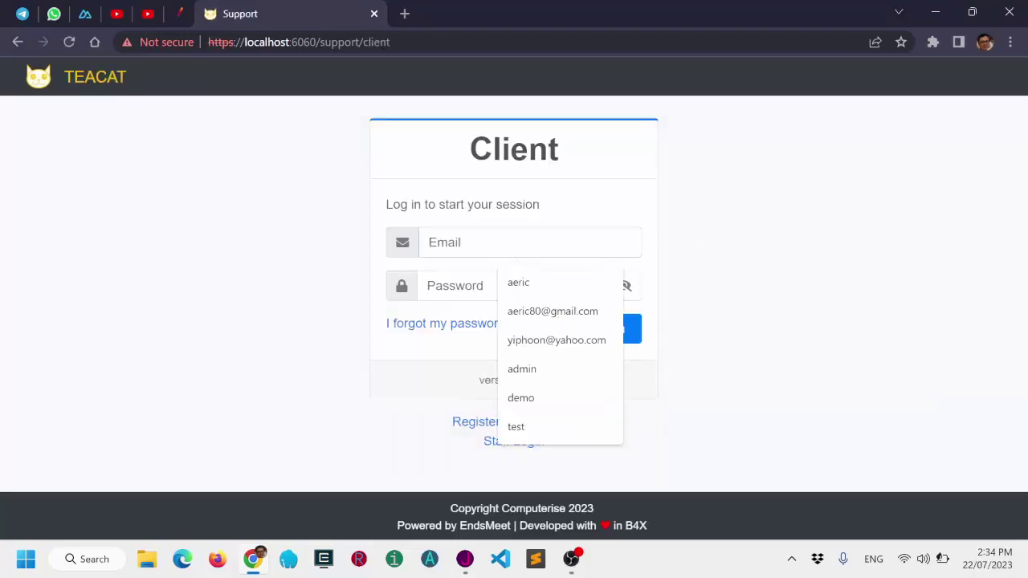
pyautogui.press('Down')
pyautogui.press('Return')
pyautogui.press('Tab')
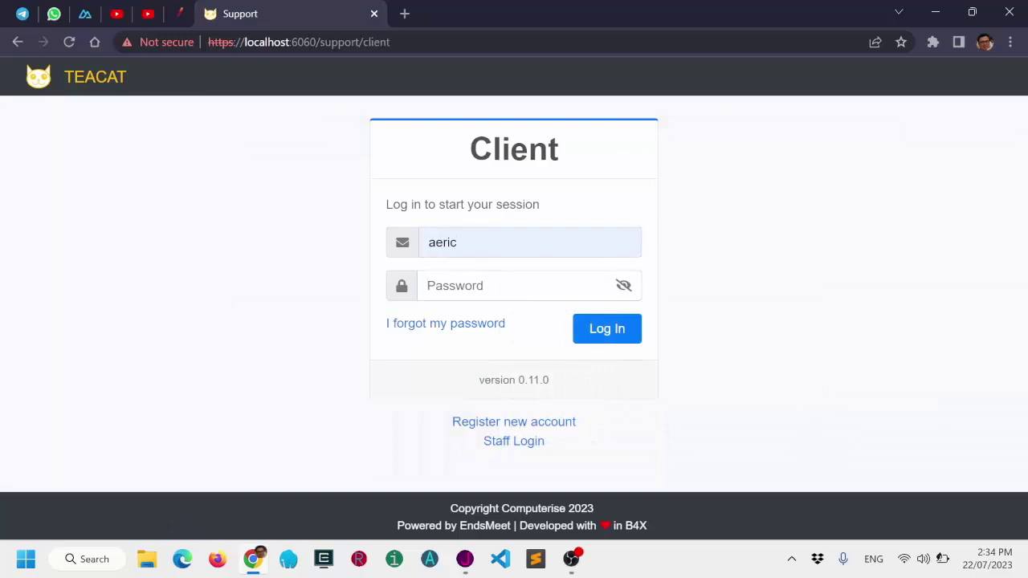
pyautogui.write('••')
pyautogui.click(611, 334)
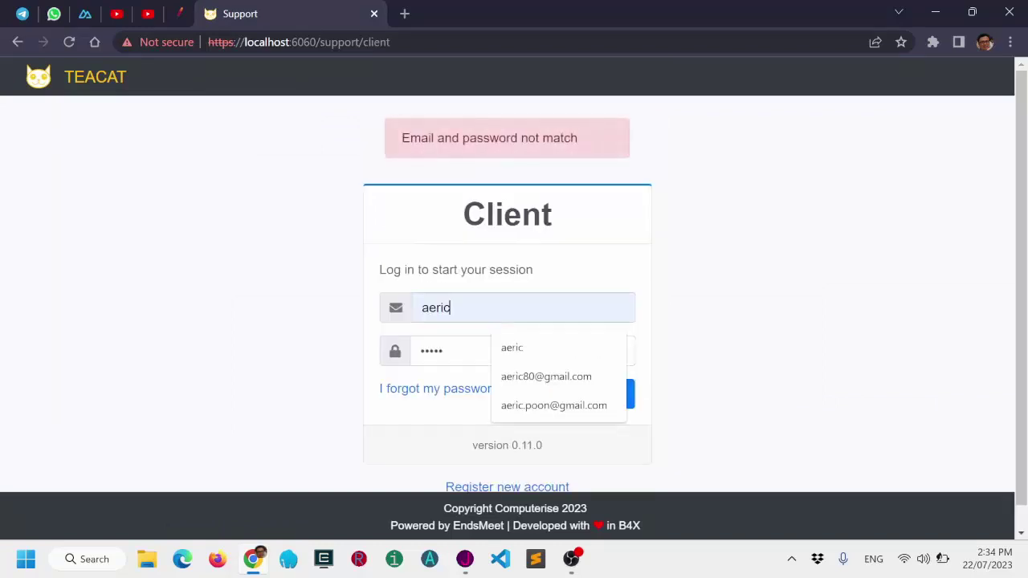
# Retry the Client login with other saved entries, retyping the e-mail and password.
pyautogui.click(537, 376)
pyautogui.click(589, 399)
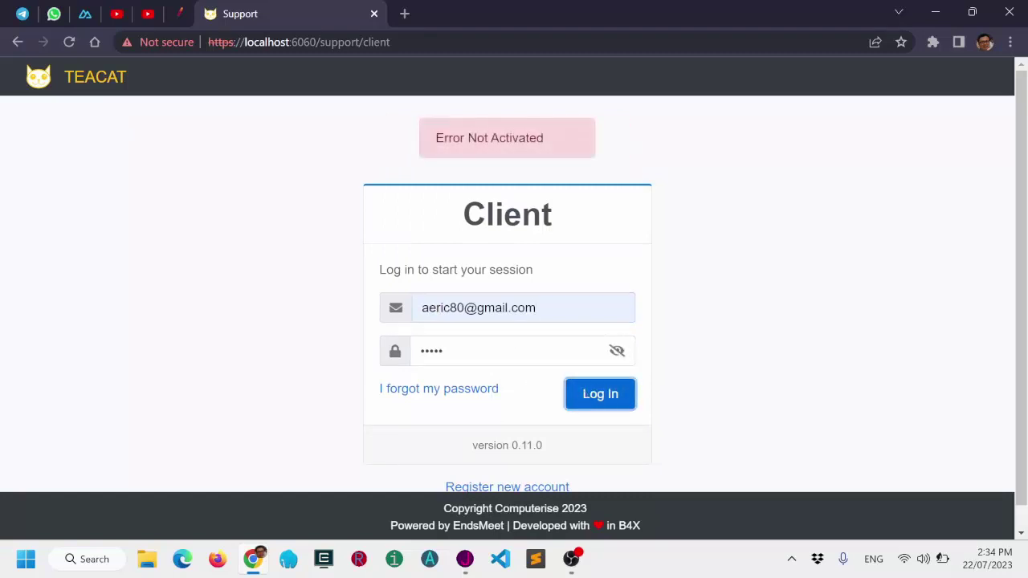
pyautogui.scroll(-1, 583, 419)
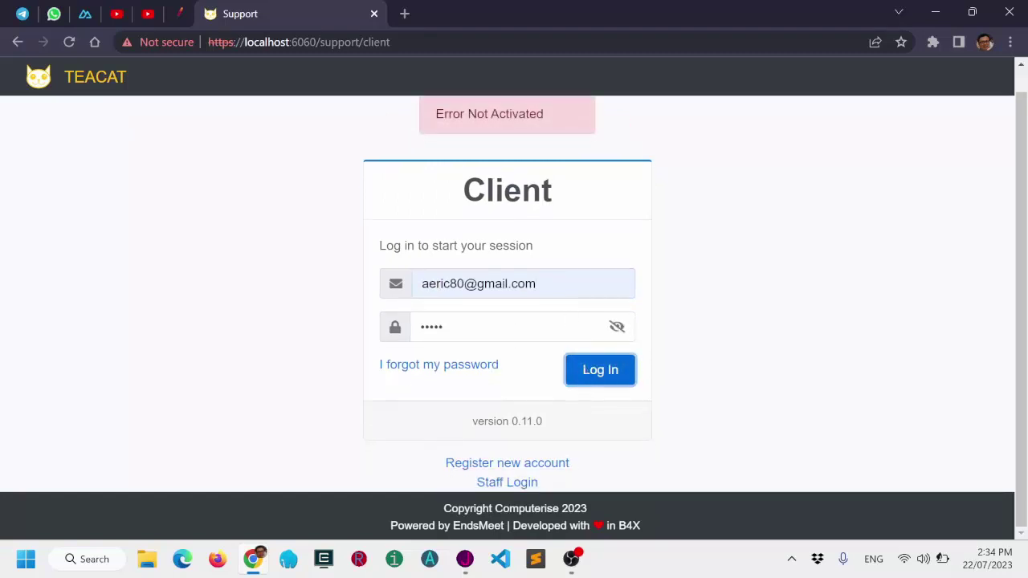
pyautogui.moveTo(562, 284); pyautogui.dragTo(307, 291)
pyautogui.press('BackSpace')
pyautogui.write('a')
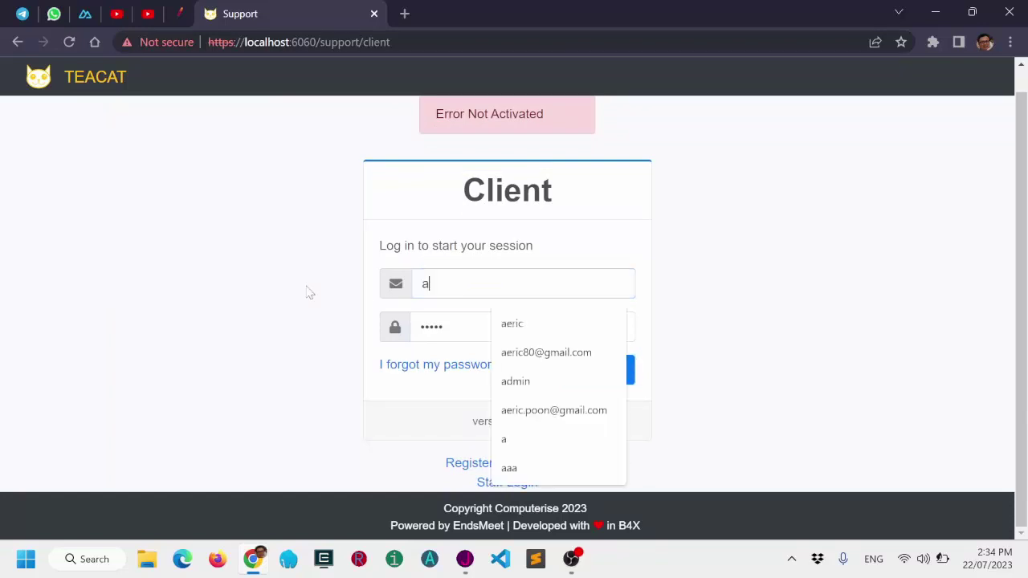
pyautogui.click(514, 381)
pyautogui.moveTo(482, 327); pyautogui.dragTo(372, 326)
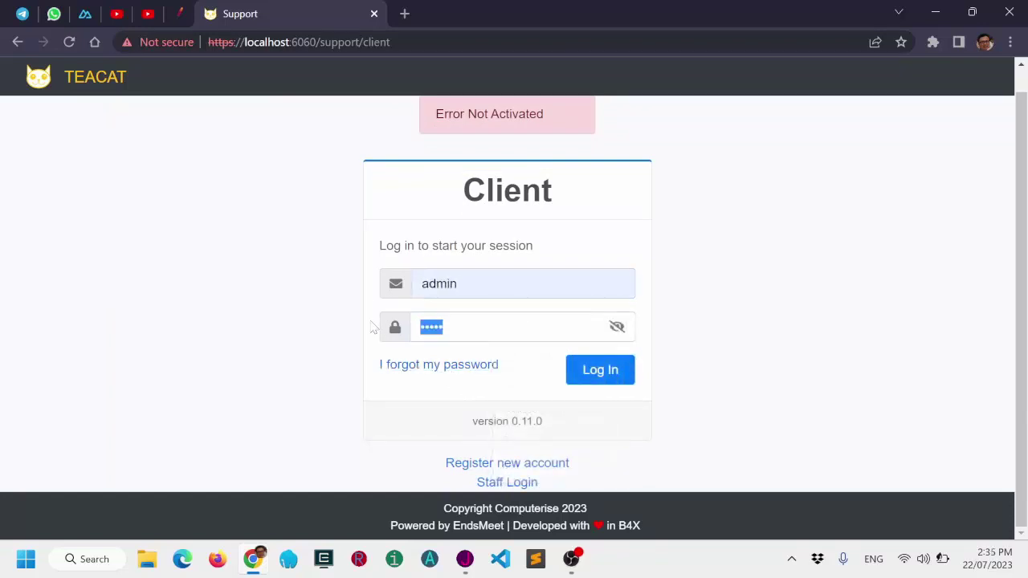
pyautogui.write('ad')
pyautogui.click(615, 372)
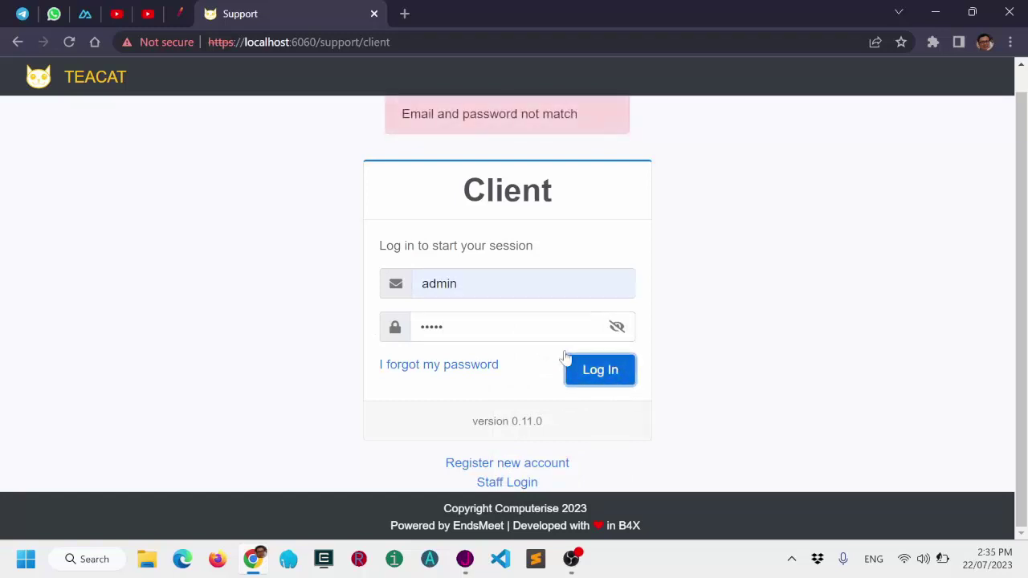
# Reveal the rejected password, then switch to the Staff Login page.
pyautogui.click(482, 327)
pyautogui.click(616, 327)
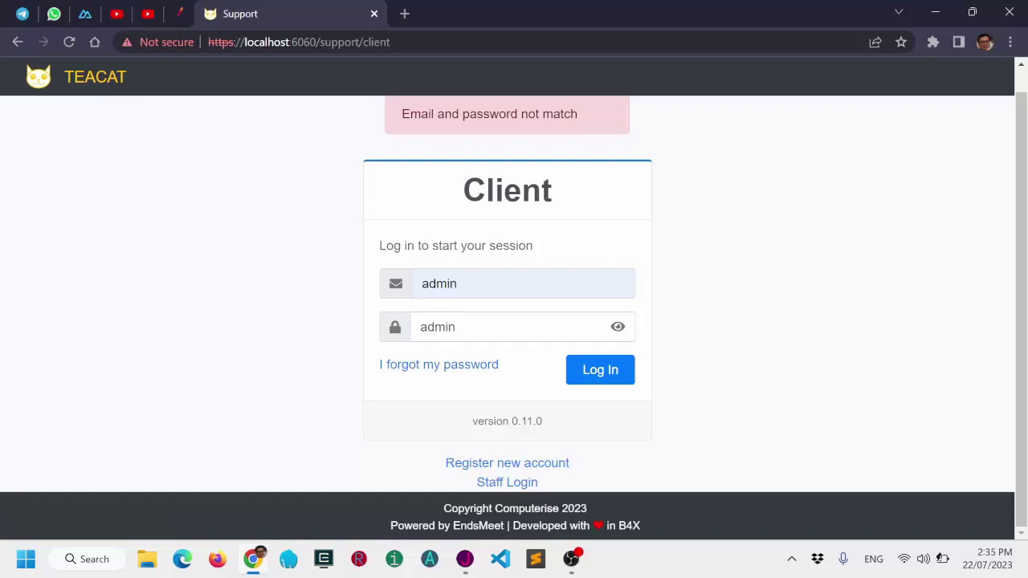
pyautogui.click(516, 485)
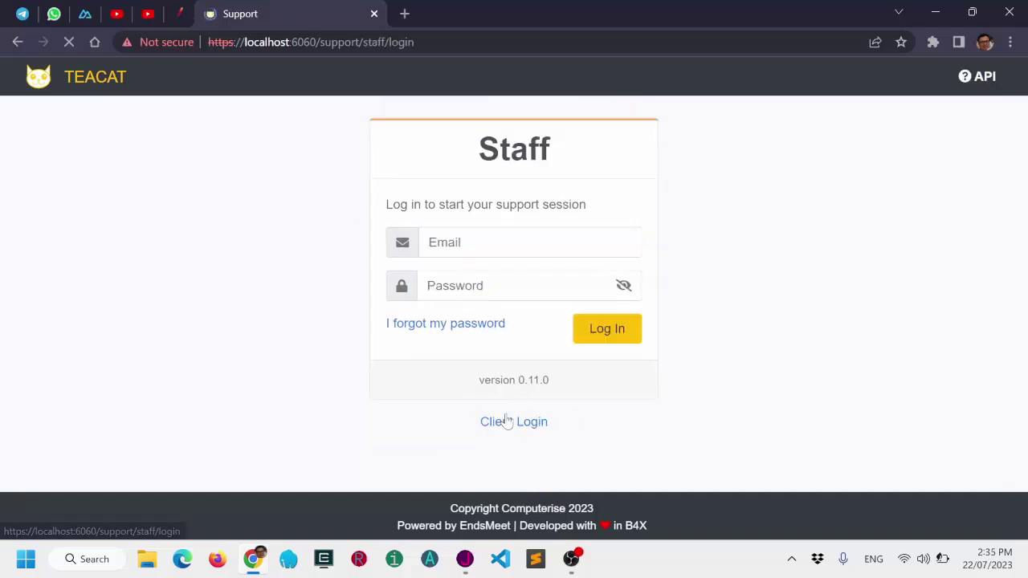
# Log in with the saved staff e-mail and password, then list the seven New tickets.
pyautogui.click(490, 243)
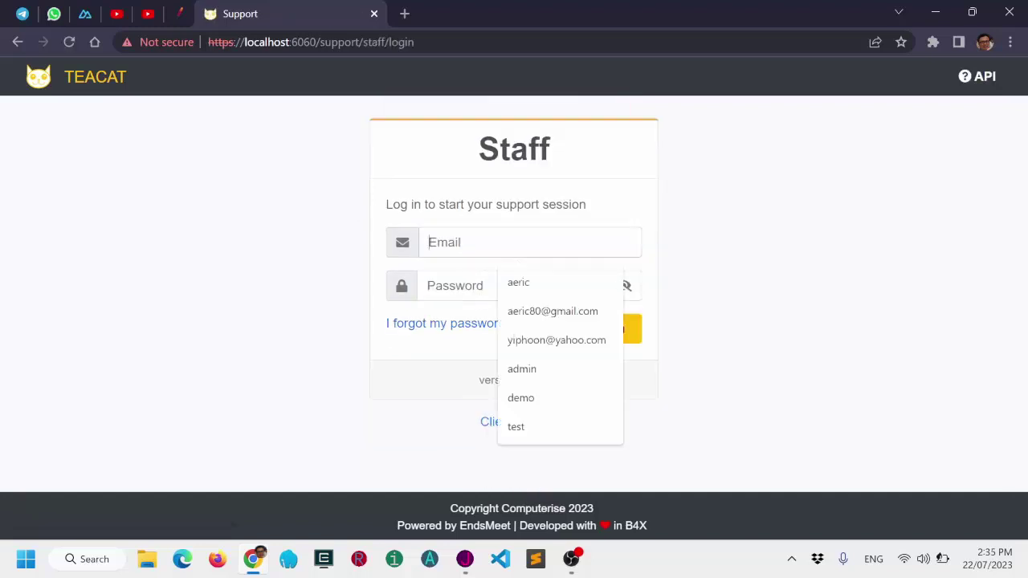
pyautogui.click(518, 282)
pyautogui.write('a')
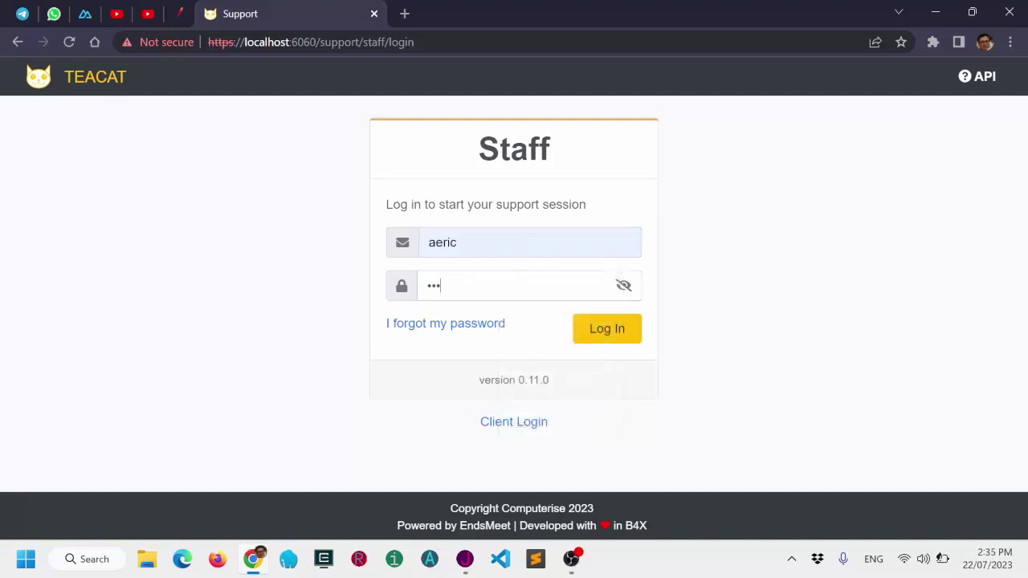
pyautogui.click(613, 333)
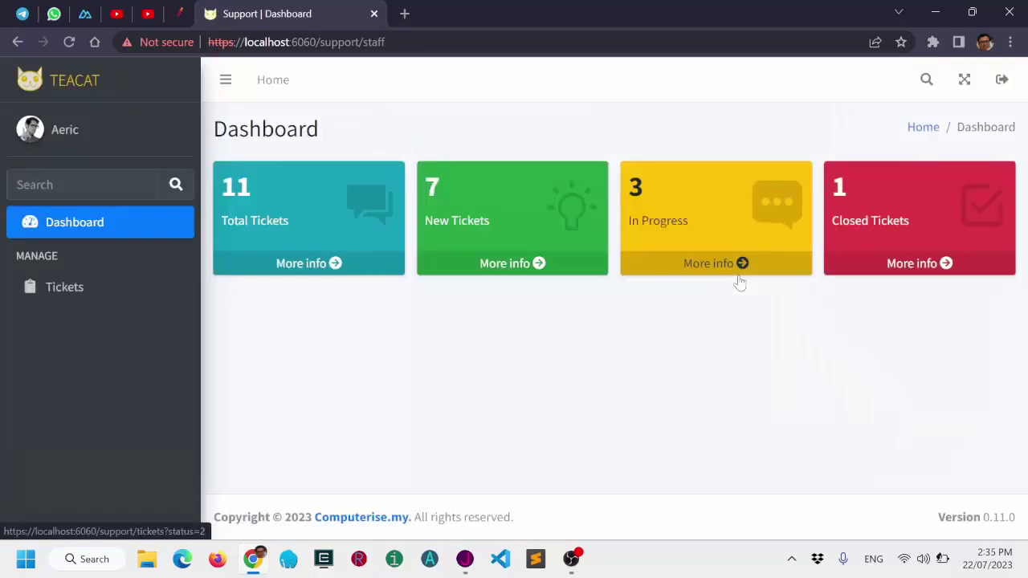
pyautogui.click(518, 269)
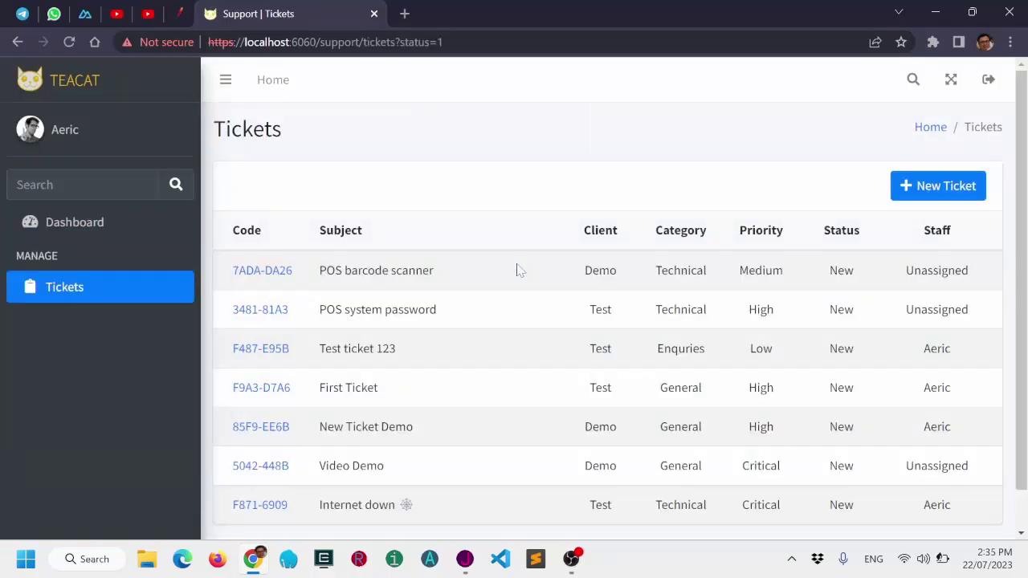
pyautogui.scroll(-1, 519, 270)
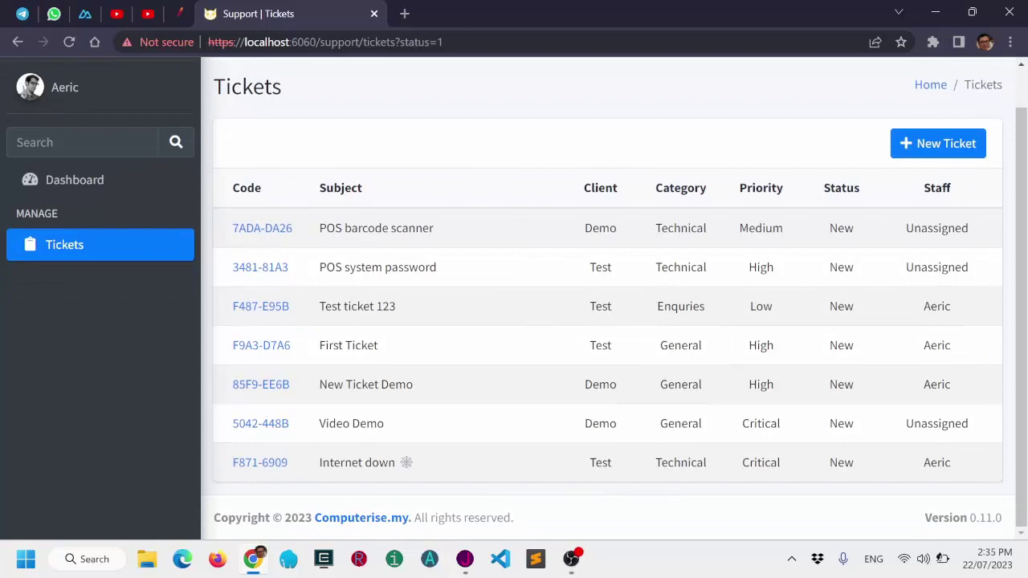
# Change ticket F871-6909, Internet down, from New to In Progress and save it.
pyautogui.click(281, 463)
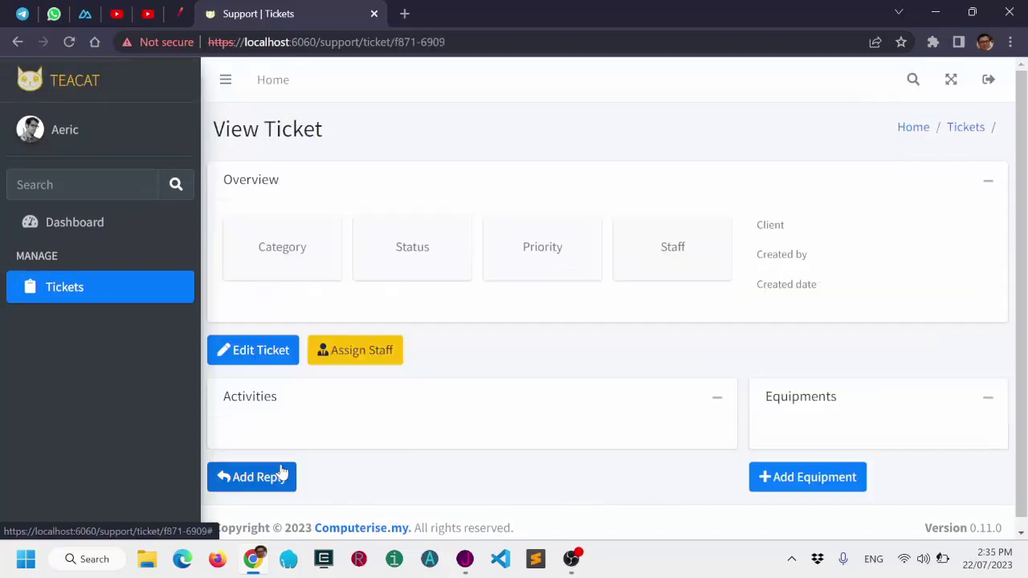
pyautogui.scroll(-3, 588, 313)
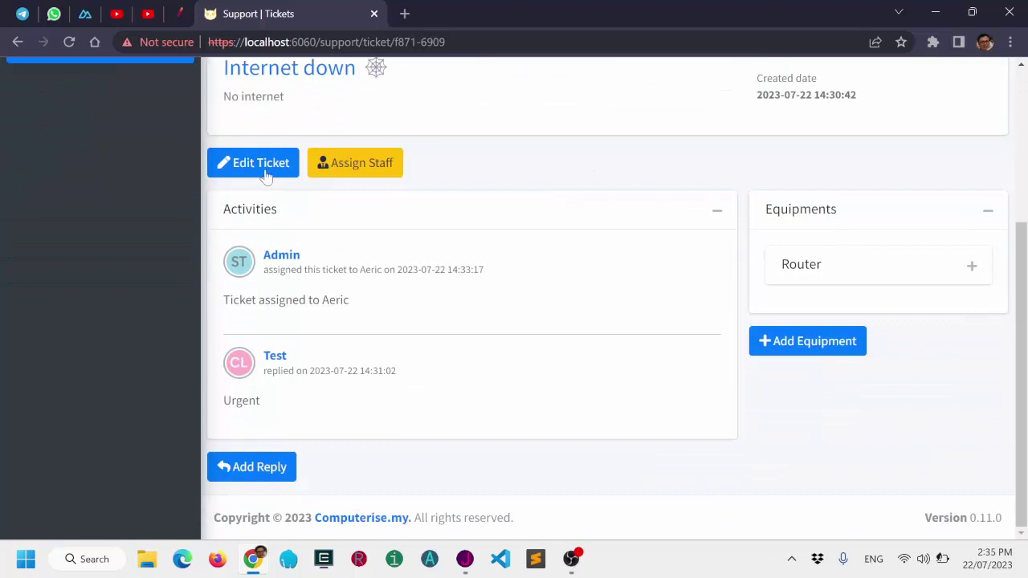
pyautogui.click(266, 169)
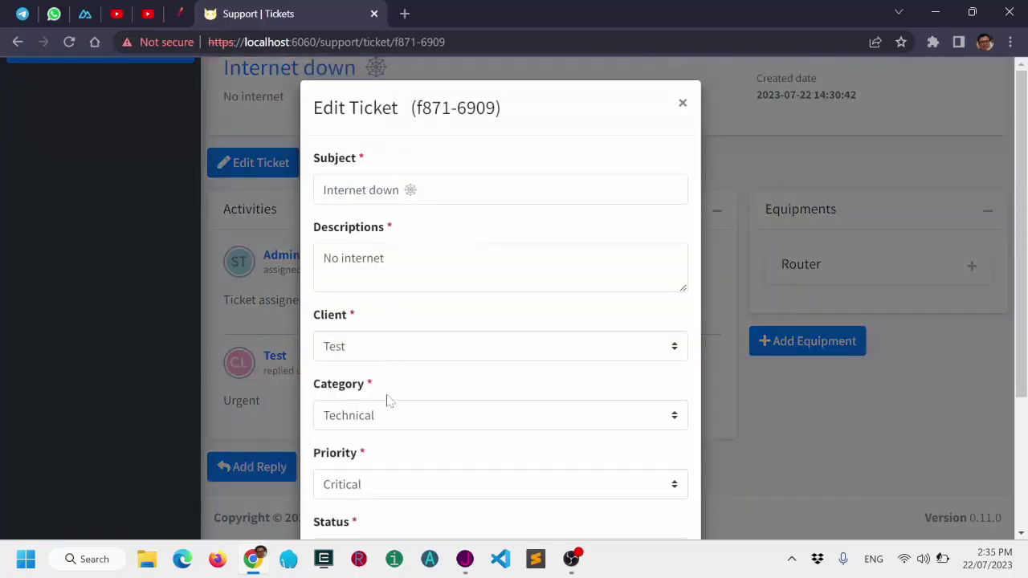
pyautogui.scroll(-2, 383, 482)
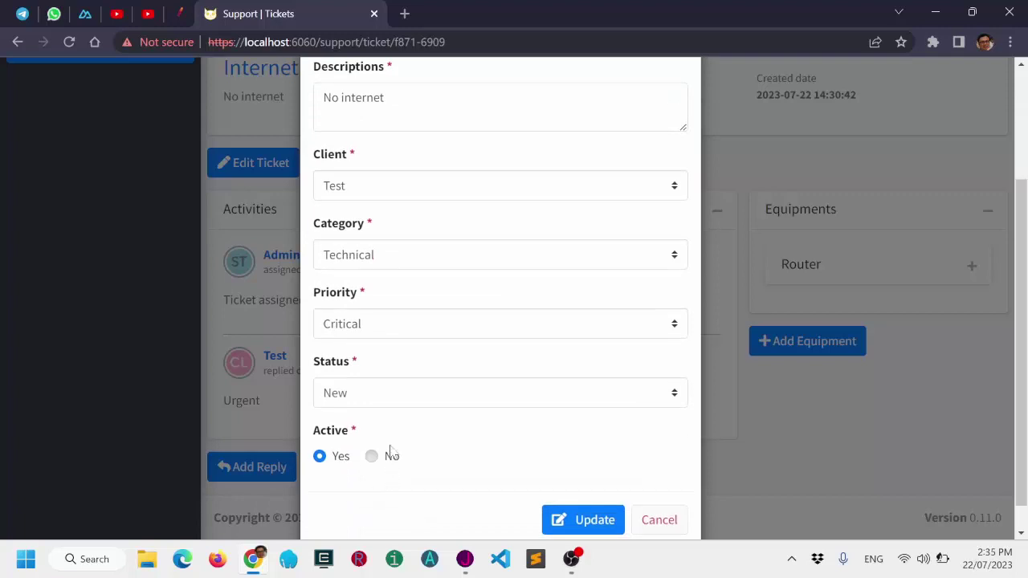
pyautogui.click(393, 395)
pyautogui.click(383, 453)
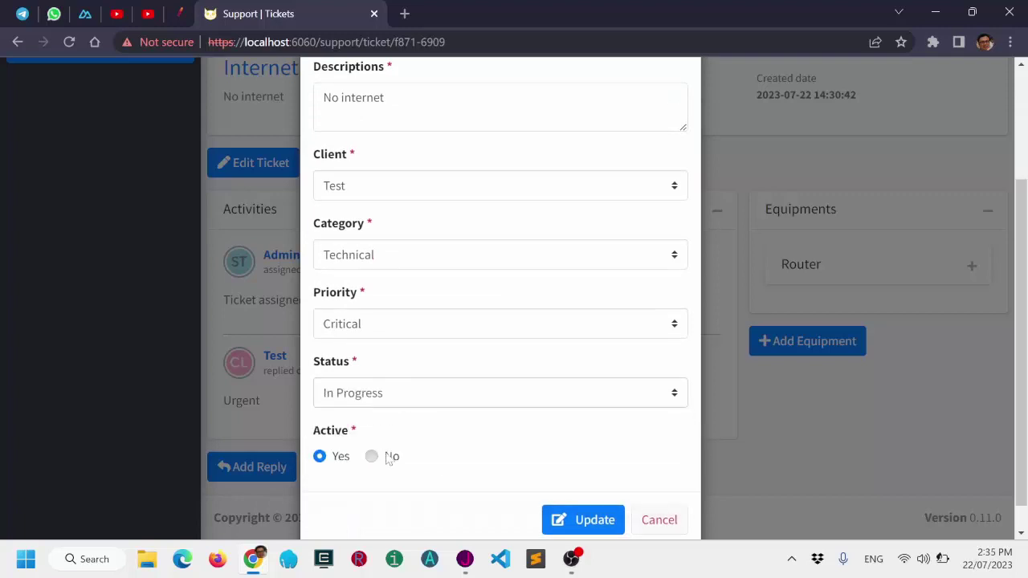
pyautogui.click(567, 522)
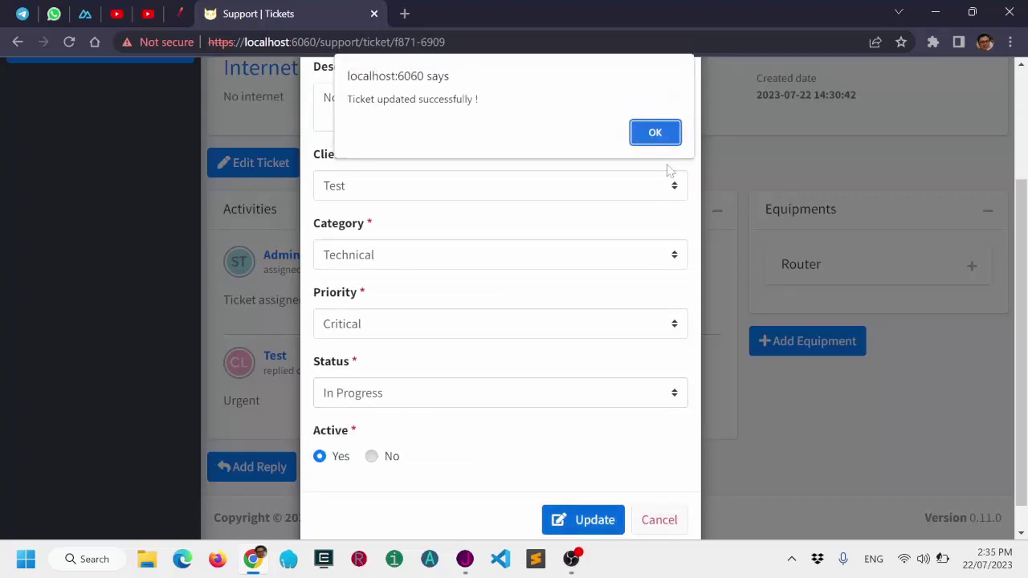
pyautogui.click(651, 137)
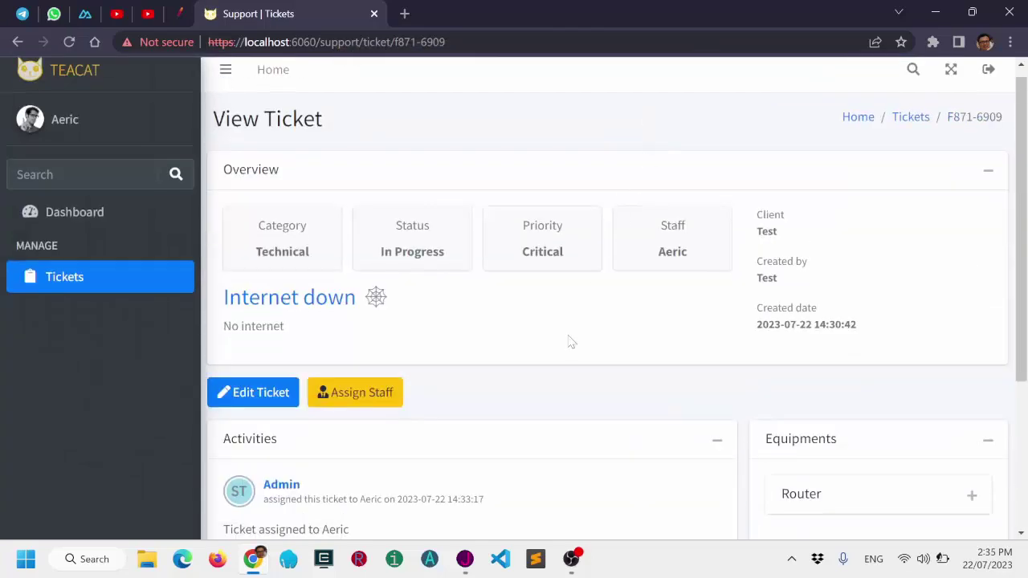
pyautogui.scroll(-3, 570, 341)
# Post the reply 'I'll check' on ticket F871-6909.
pyautogui.click(276, 467)
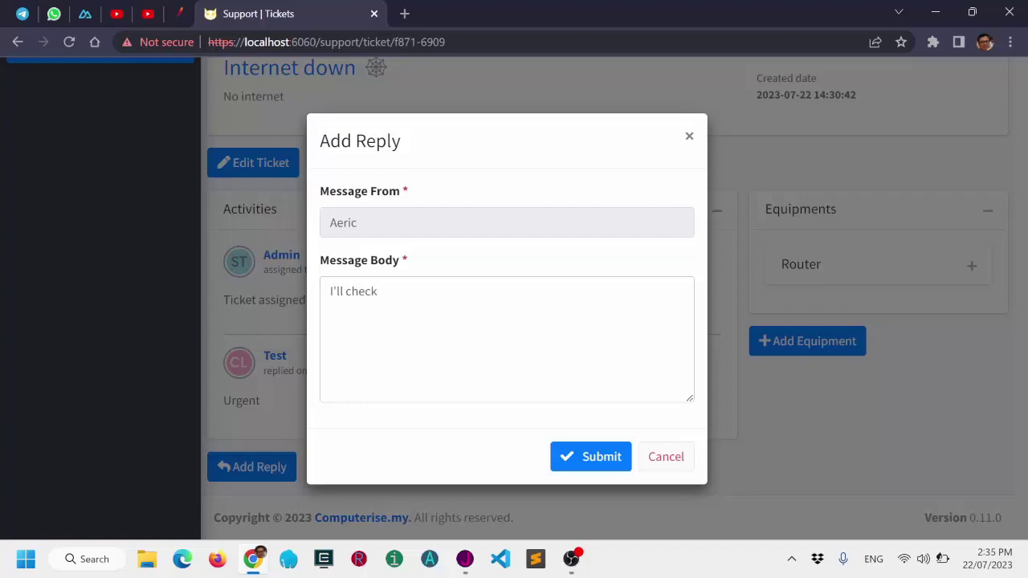
pyautogui.click(601, 457)
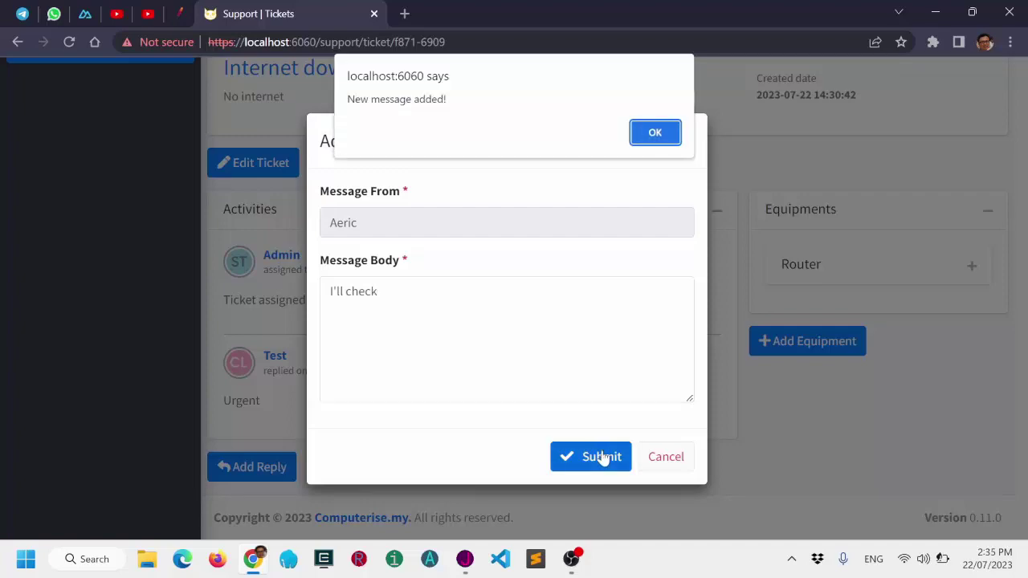
pyautogui.click(650, 134)
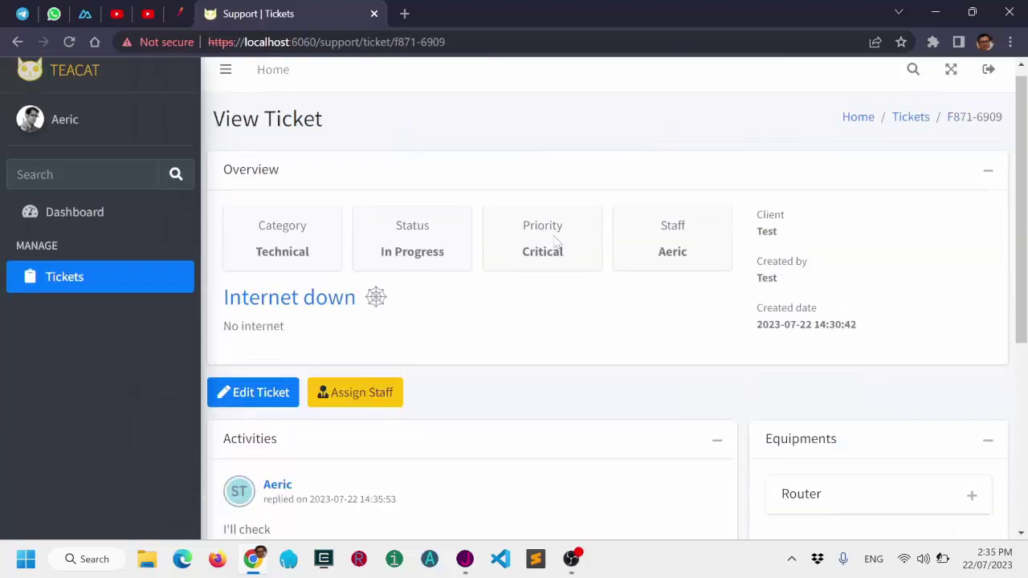
# Highlight the new 'I'll check' reply and the In Progress status to verify them.
pyautogui.scroll(-4, 516, 252)
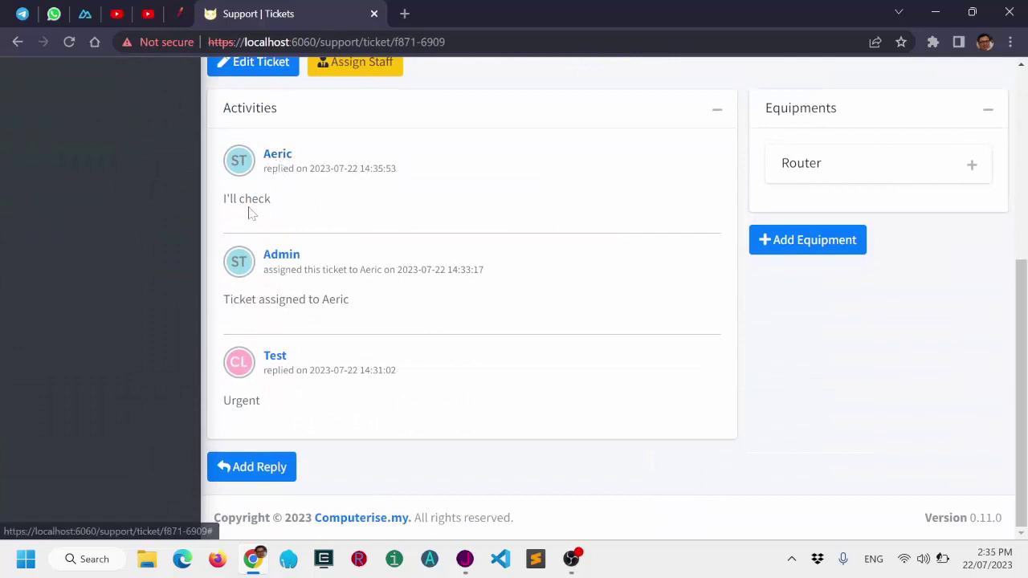
pyautogui.moveTo(224, 204); pyautogui.dragTo(427, 223)
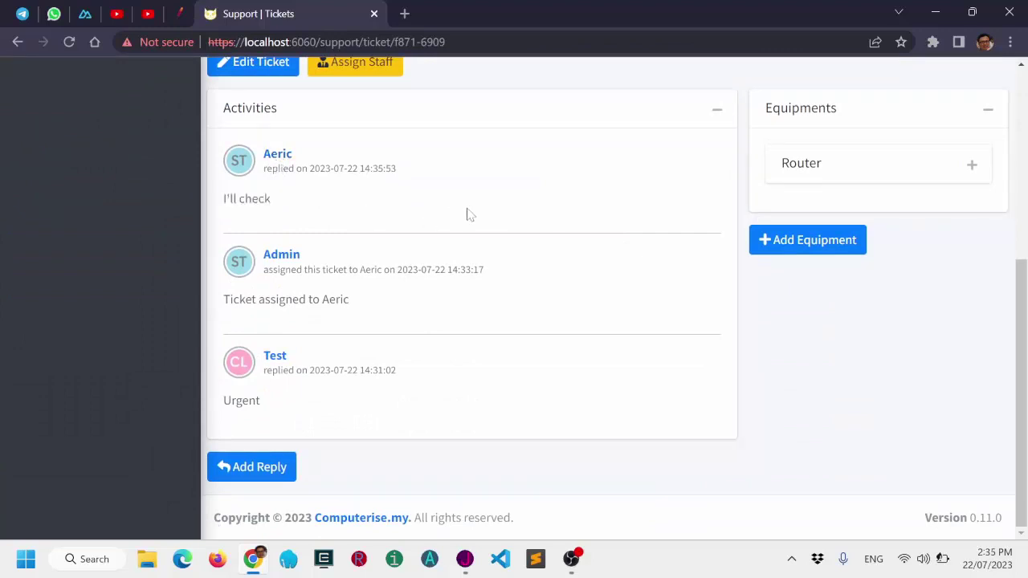
pyautogui.scroll(3, 643, 233)
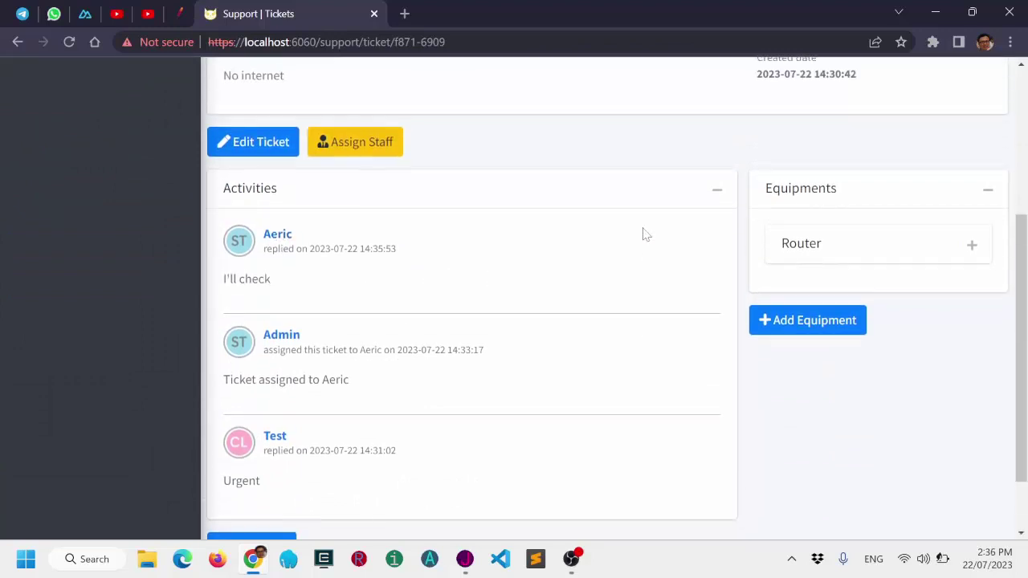
pyautogui.scroll(1, 642, 233)
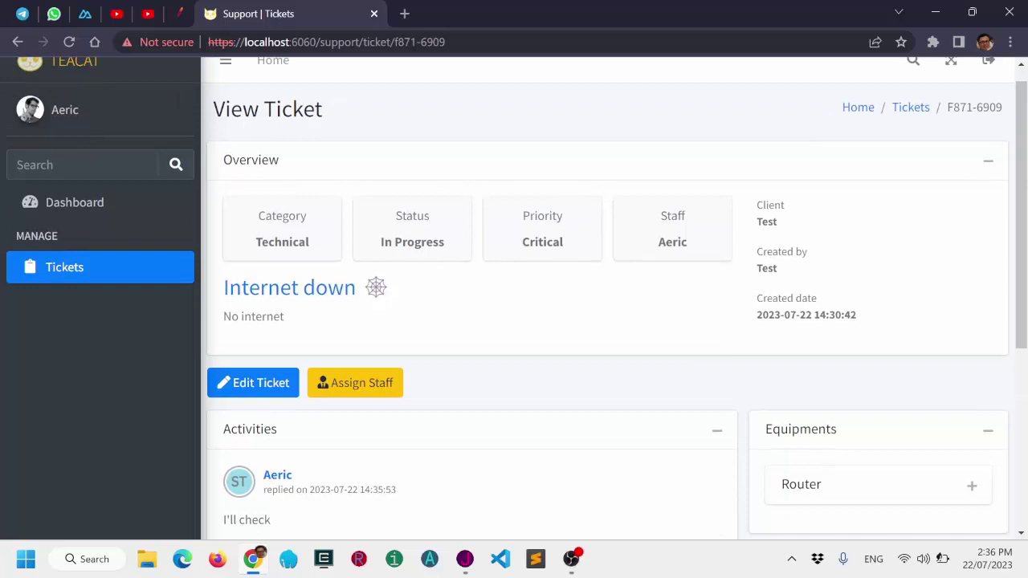
pyautogui.moveTo(379, 250); pyautogui.dragTo(458, 250)
pyautogui.scroll(1, 482, 241)
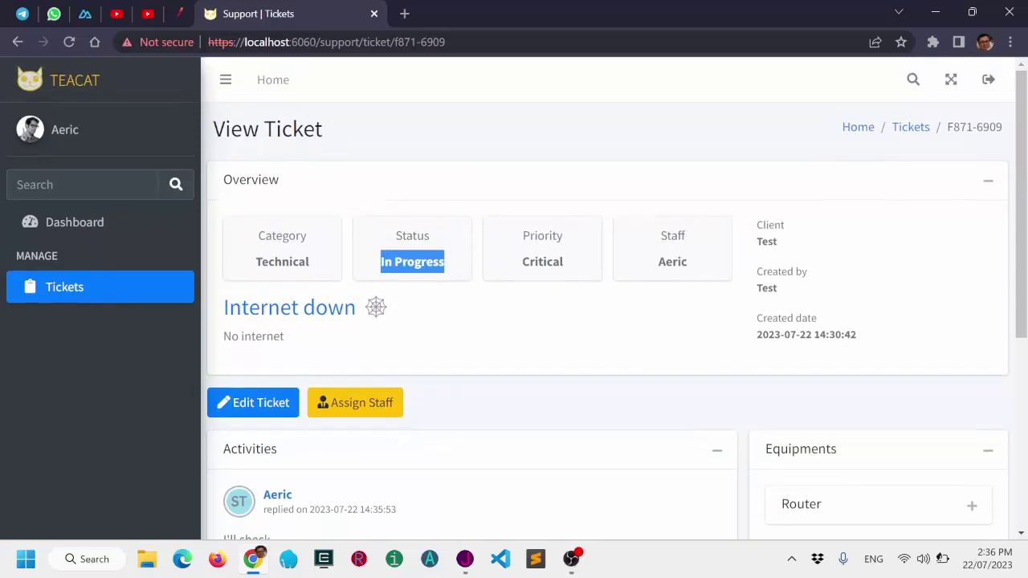
# Review the In Progress tickets, including Internet down, then return to the Dashboard.
pyautogui.click(273, 80)
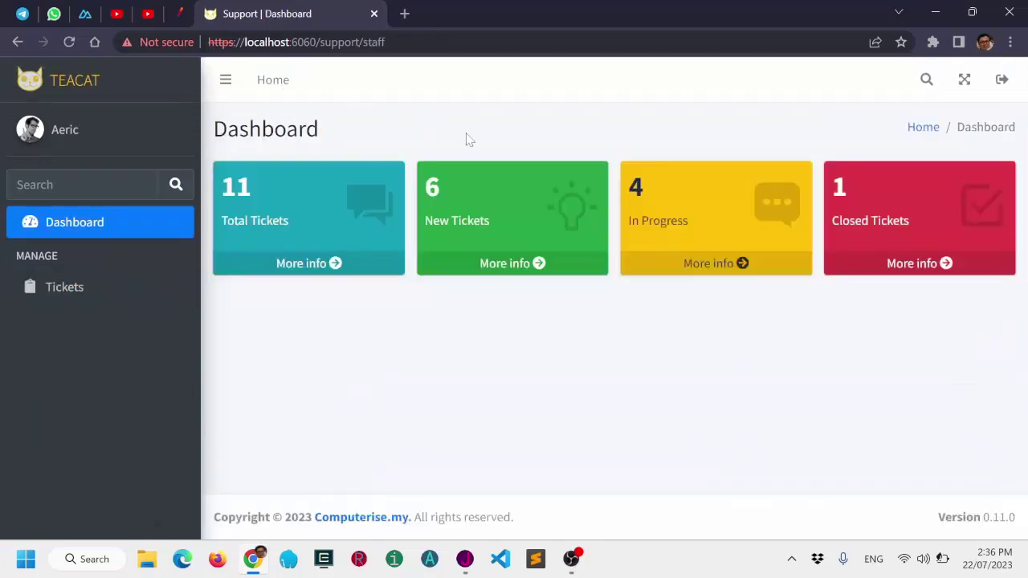
pyautogui.click(713, 265)
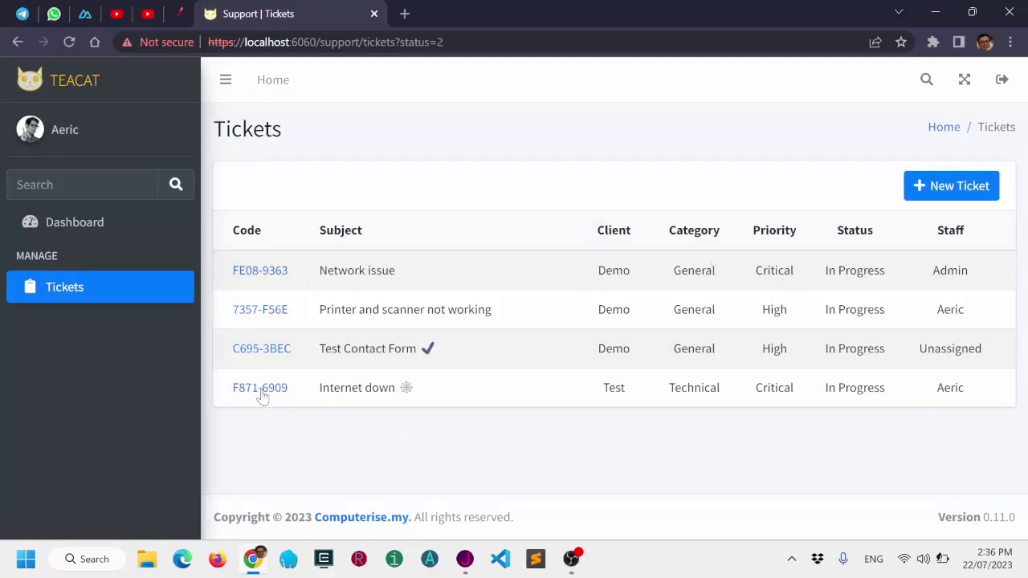
pyautogui.click(947, 128)
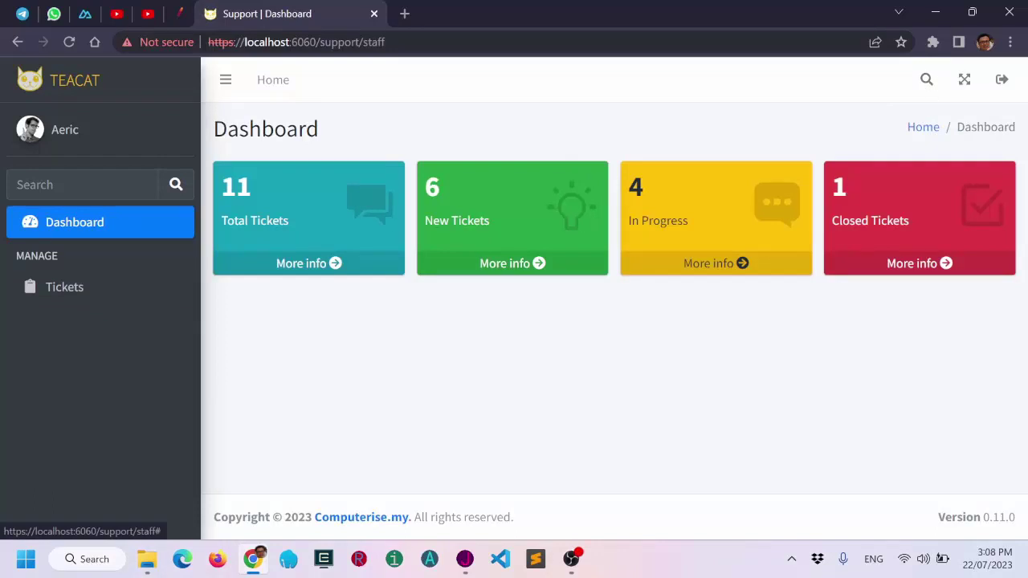
# Search tickets for 'down', finding only Internet down, then return to the Dashboard.
pyautogui.click(926, 79)
pyautogui.write('d')
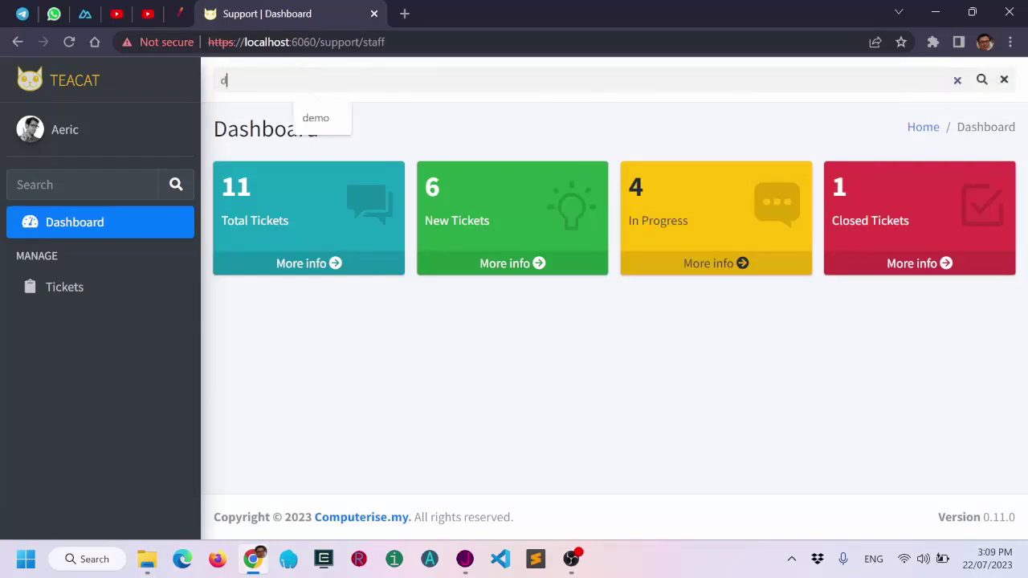
pyautogui.write('own')
pyautogui.press('Return')
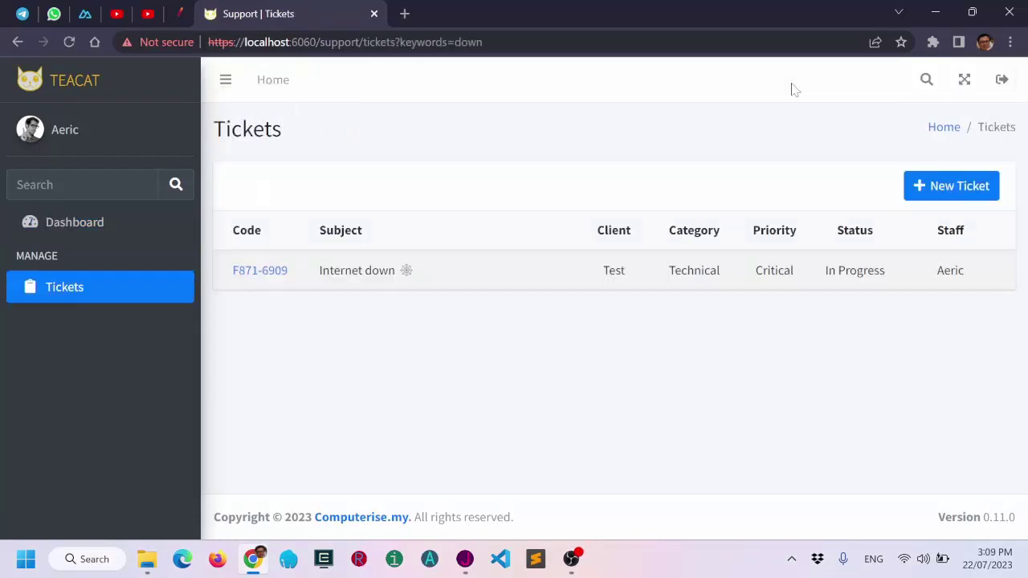
pyautogui.moveTo(340, 273); pyautogui.dragTo(388, 271)
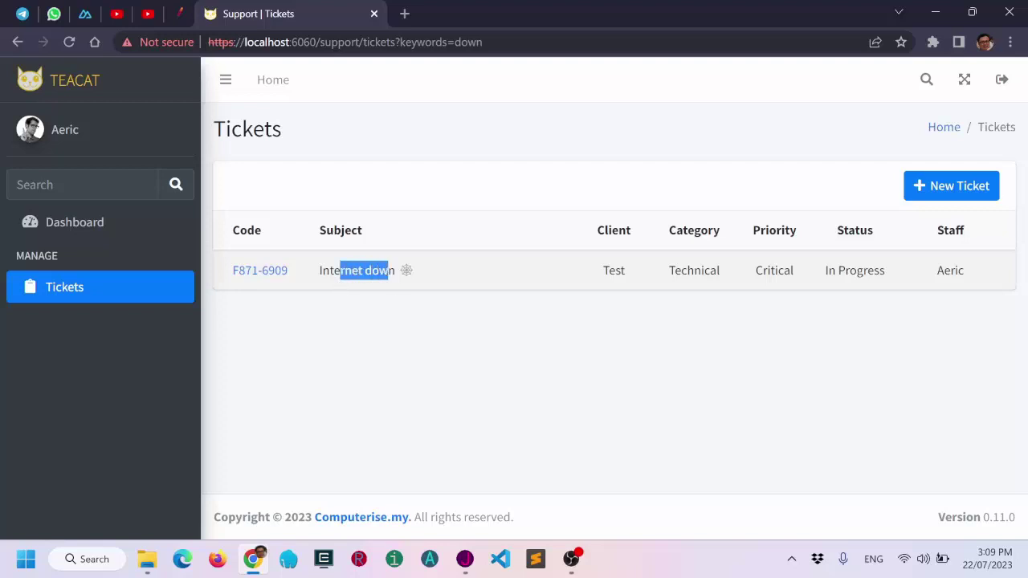
pyautogui.click(273, 80)
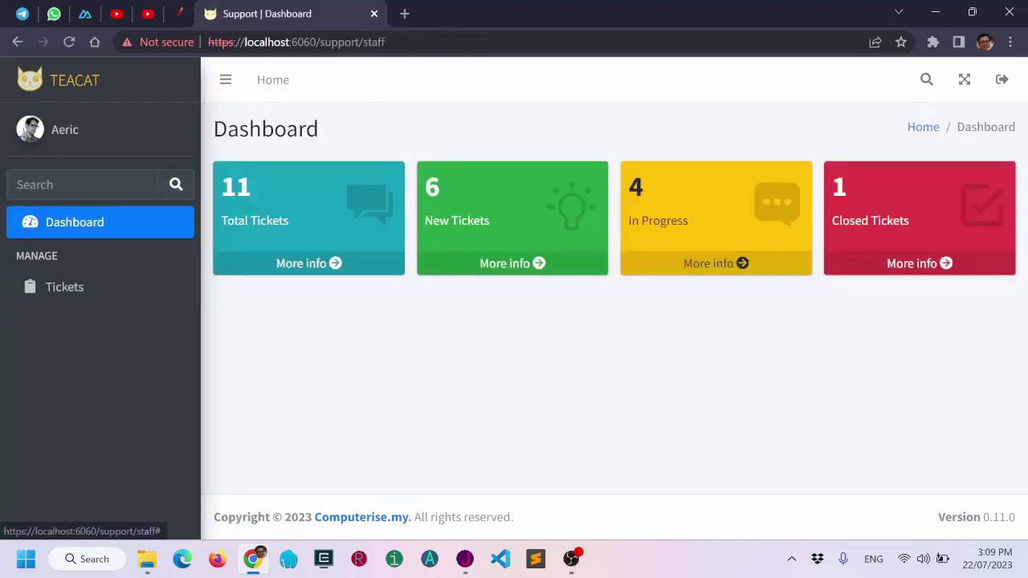
# Search tickets for code 6909 and return to the Dashboard.
pyautogui.click(926, 80)
pyautogui.write('6909')
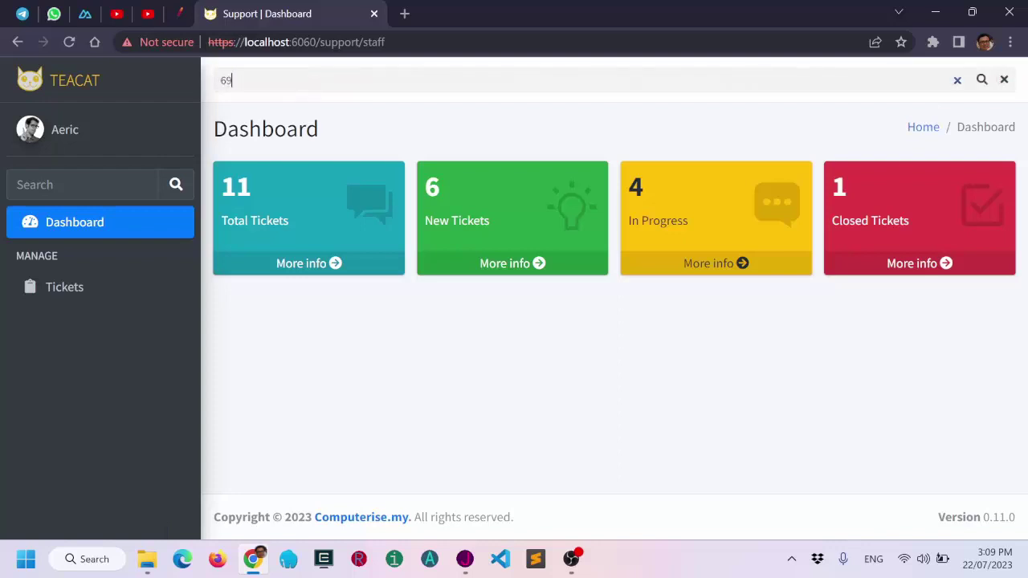
pyautogui.click(981, 80)
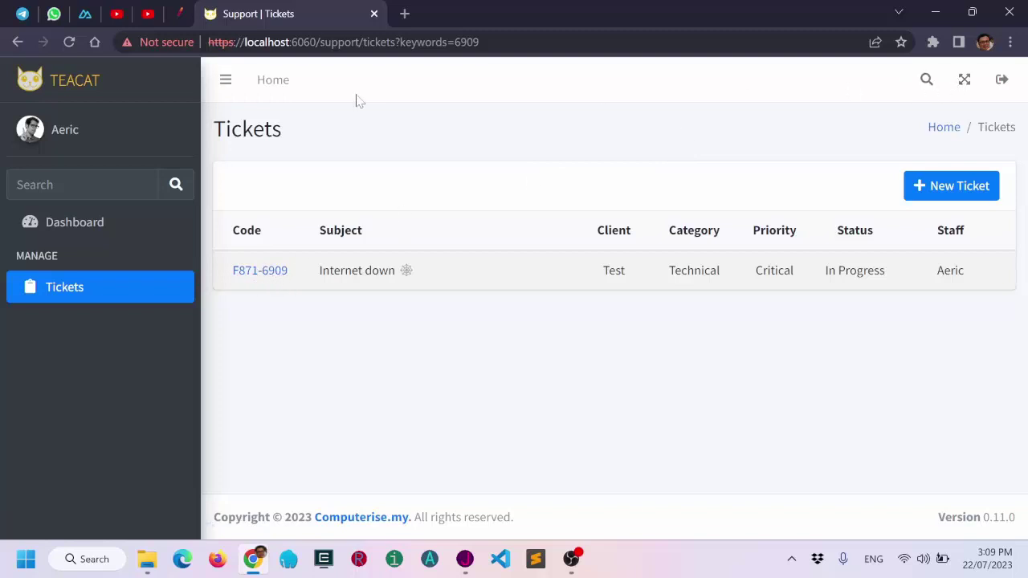
pyautogui.click(277, 89)
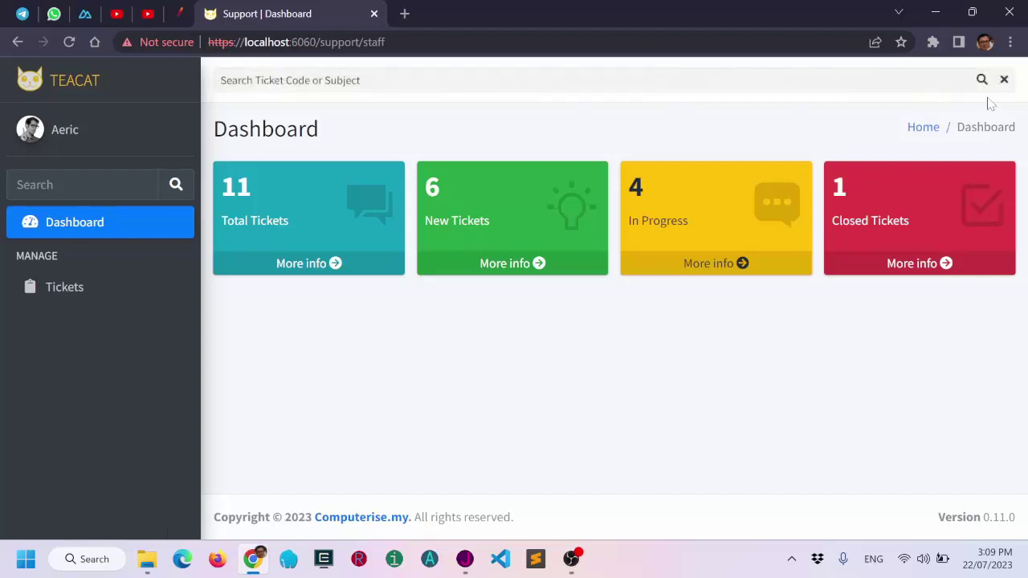
# List all tickets with an empty search, return to the Dashboard, and log out.
pyautogui.click(981, 80)
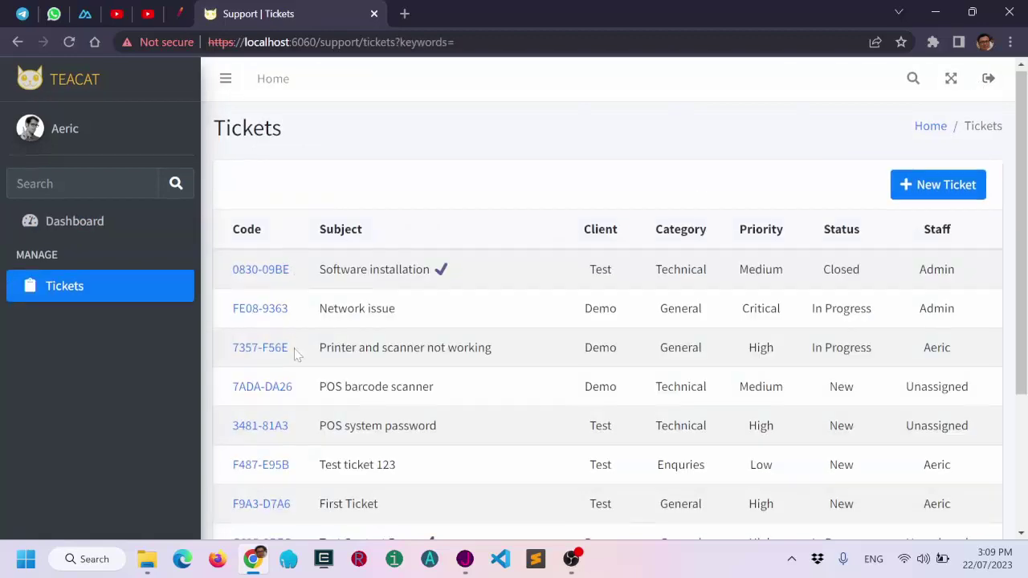
pyautogui.scroll(-3, 297, 355)
pyautogui.scroll(3, 384, 333)
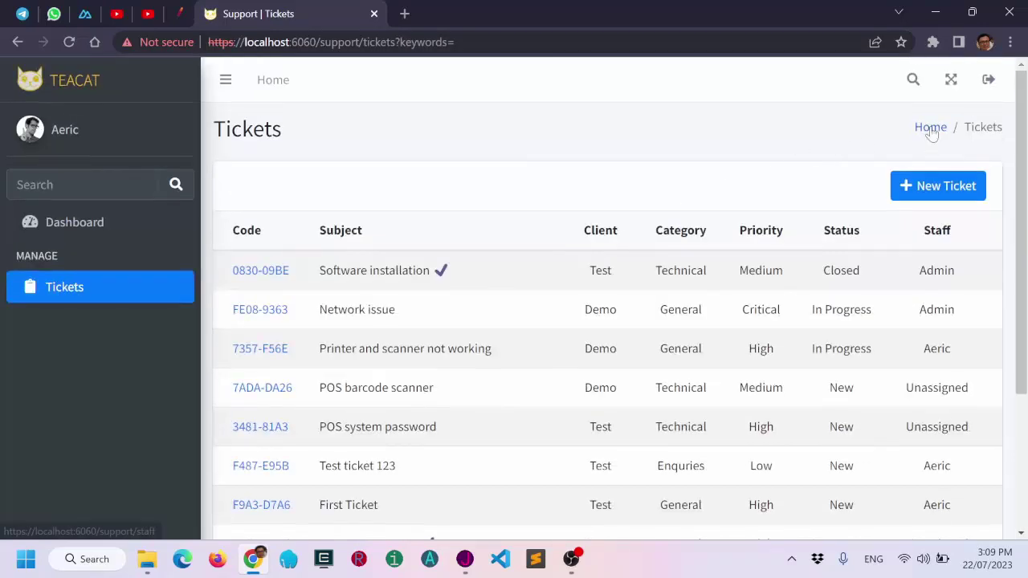
pyautogui.click(930, 128)
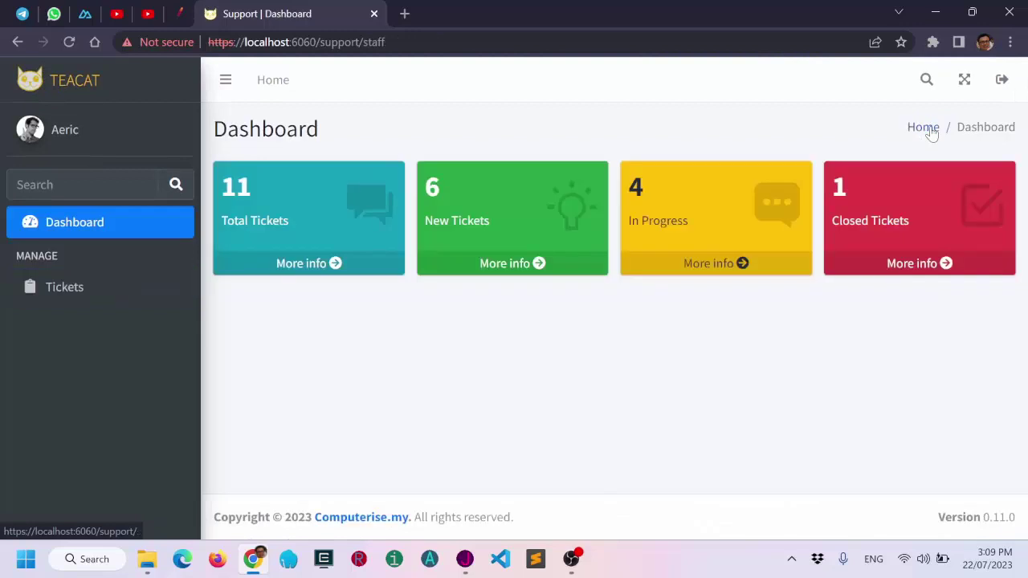
pyautogui.click(997, 88)
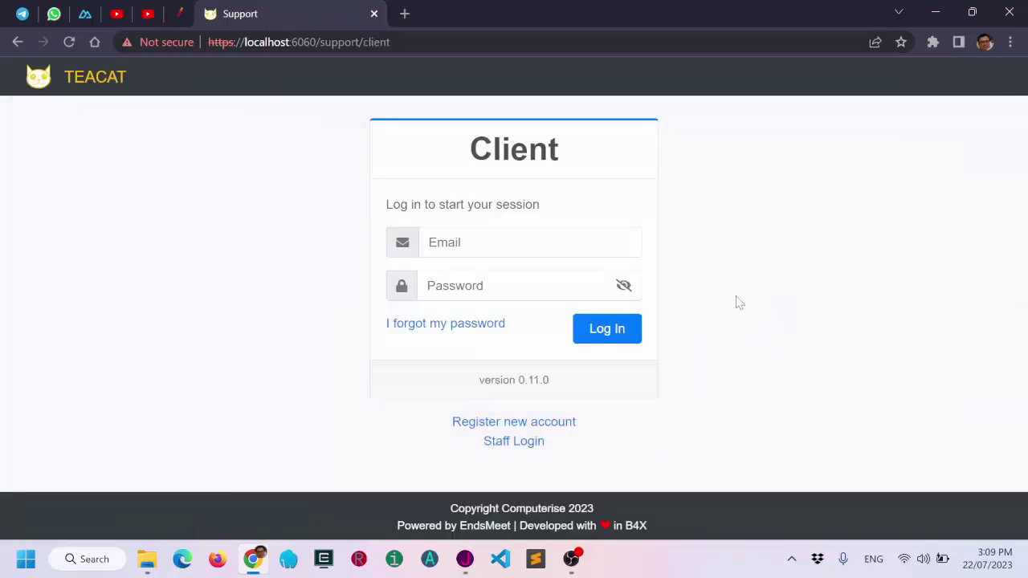